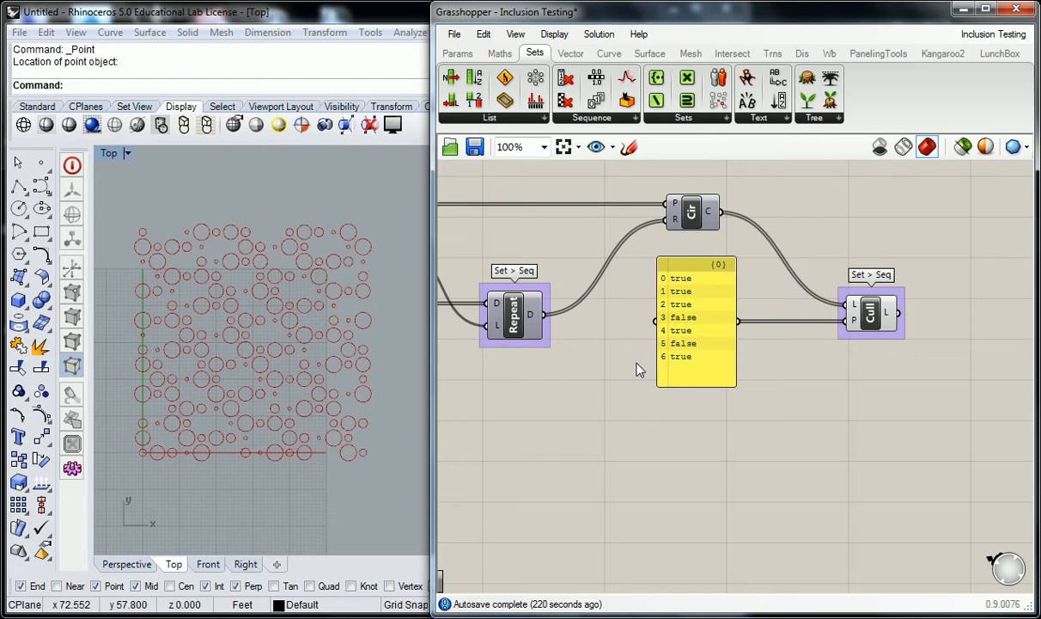
Step: Review the existing definition from the square grid and its sliders through the circles to the Cull Pattern component
{"action": "right_click_drag", "start_coordinate": [1006, 331], "coordinate": [964, 323]}
{"action": "right_click_drag", "start_coordinate": [629, 302], "coordinate": [664, 353]}
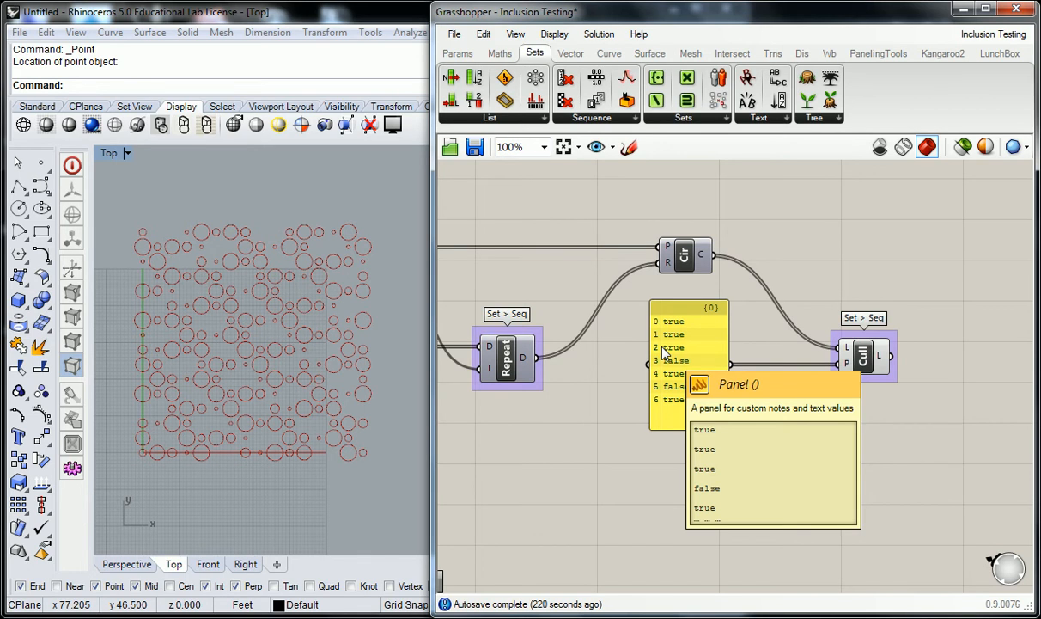
{"action": "scroll", "coordinate": [704, 268], "scroll_direction": "down", "scroll_amount": 2}
{"action": "right_click_drag", "start_coordinate": [606, 273], "coordinate": [730, 302]}
{"action": "right_click_drag", "start_coordinate": [585, 299], "coordinate": [667, 320]}
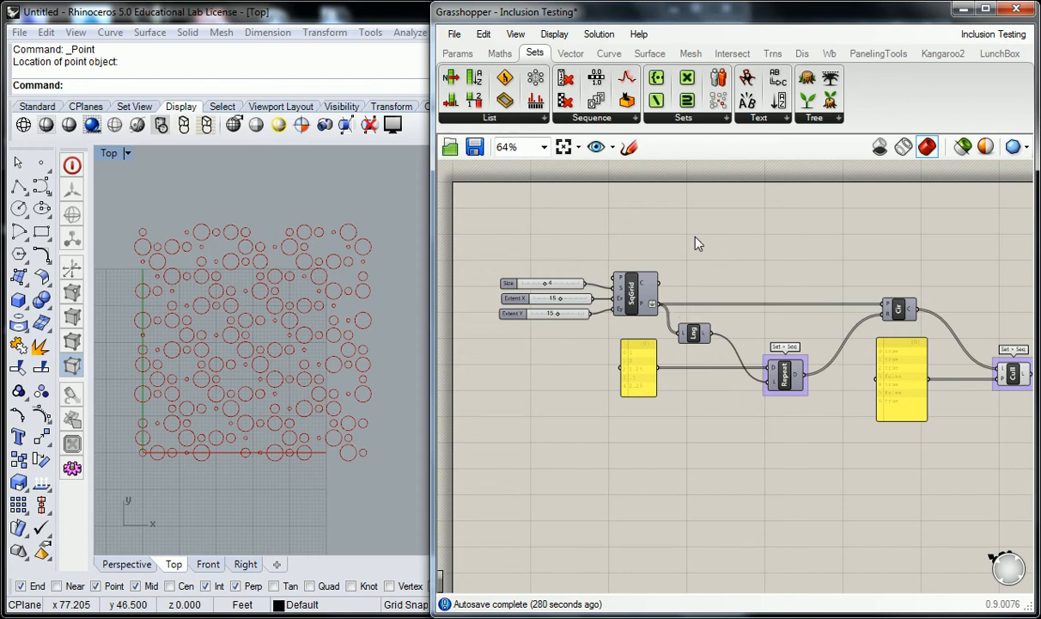
{"action": "right_click_drag", "start_coordinate": [692, 216], "coordinate": [559, 220]}
{"action": "right_click_drag", "start_coordinate": [807, 261], "coordinate": [725, 320]}
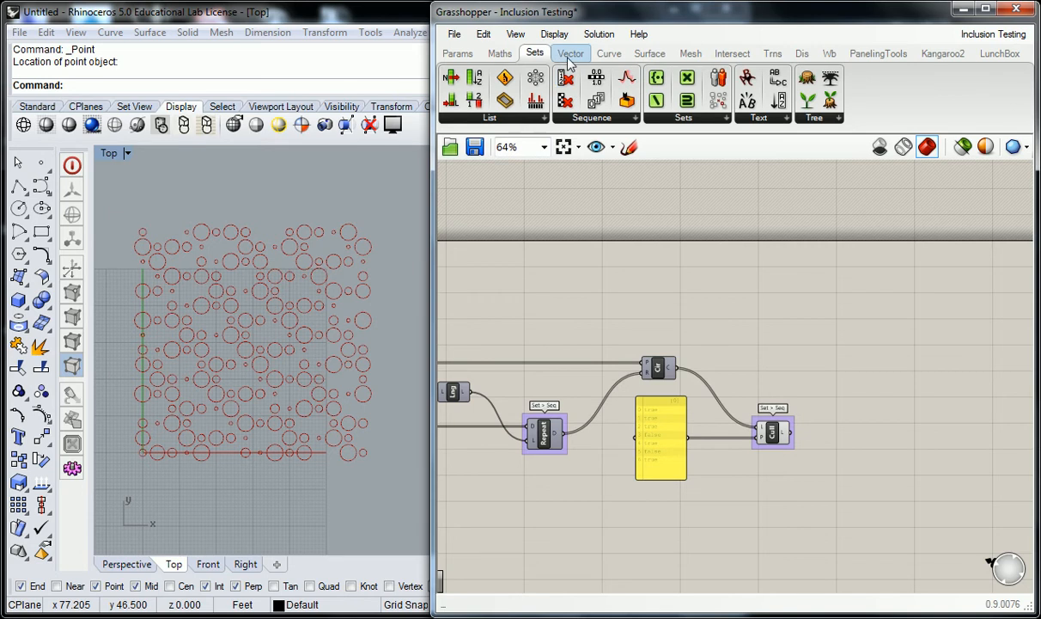
Step: Add a Point In Curve component to the canvas in open space beyond the Cull Pattern component
{"action": "left_click", "coordinate": [572, 54]}
{"action": "left_click", "coordinate": [535, 53]}
{"action": "left_click", "coordinate": [609, 54]}
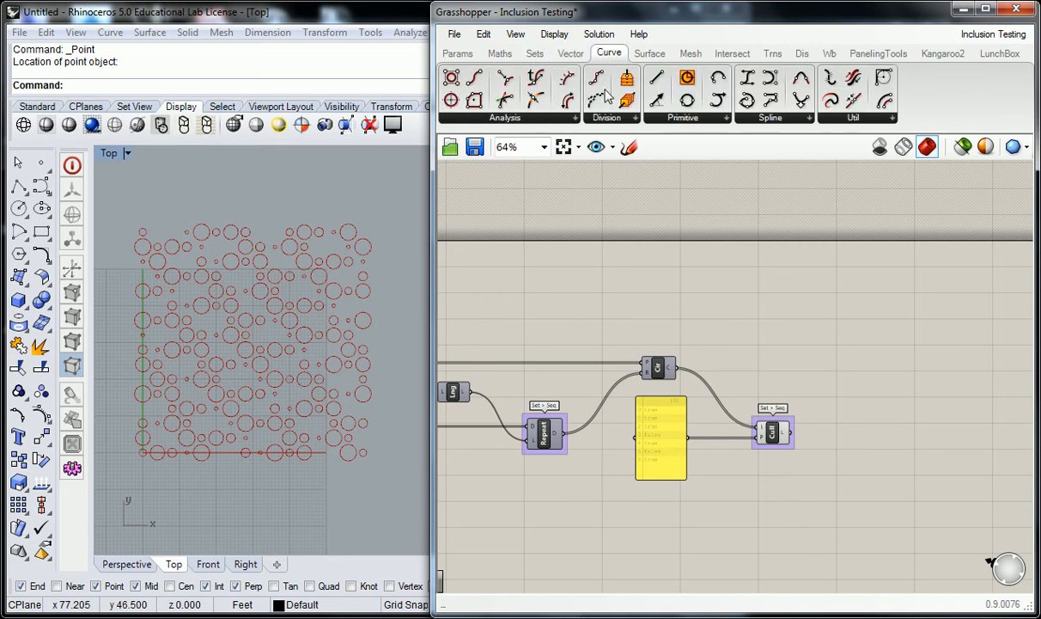
{"action": "left_click", "coordinate": [567, 117]}
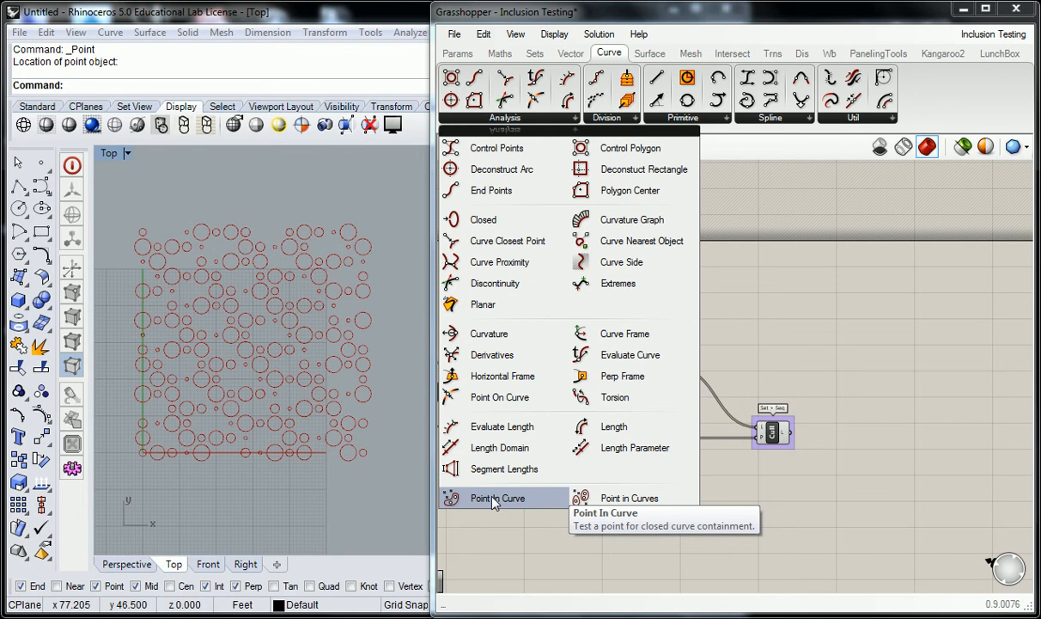
{"action": "left_click_drag", "start_coordinate": [492, 501], "coordinate": [869, 409]}
{"action": "right_click_drag", "start_coordinate": [926, 438], "coordinate": [735, 444]}
{"action": "left_click_drag", "start_coordinate": [685, 422], "coordinate": [736, 422]}
{"action": "scroll", "coordinate": [725, 415], "scroll_direction": "up", "scroll_amount": 2}
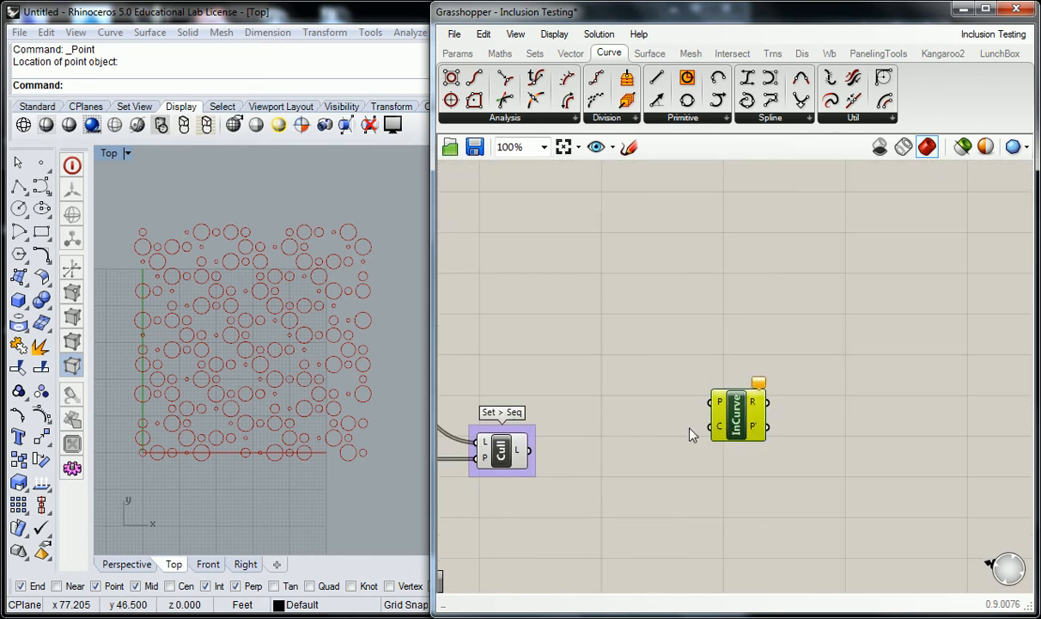
{"action": "right_click_drag", "start_coordinate": [891, 402], "coordinate": [769, 412]}
{"action": "left_click_drag", "start_coordinate": [622, 423], "coordinate": [735, 422]}
{"action": "left_click", "coordinate": [711, 367]}
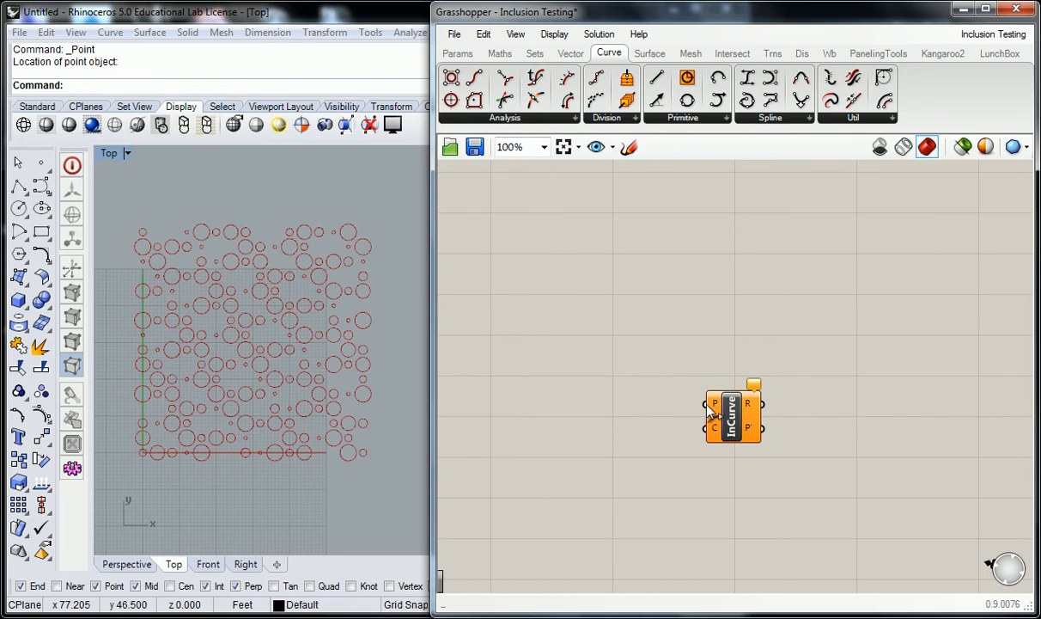
{"action": "mouse_move", "coordinate": [718, 409]}
{"action": "mouse_move", "coordinate": [715, 429]}
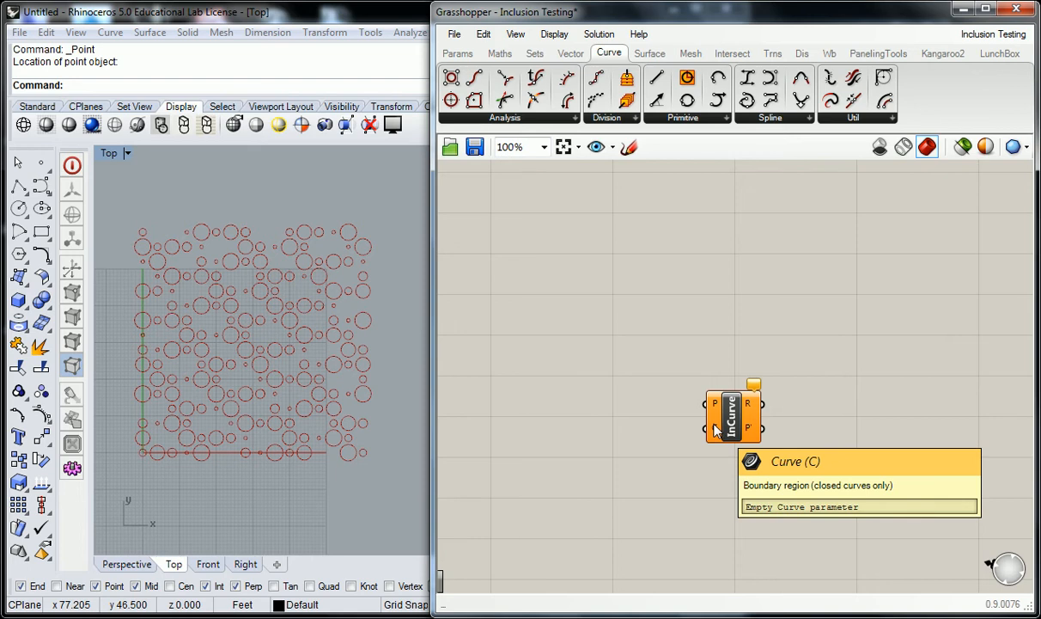
Step: Draw an open four-point polyline over the circle pattern in Rhino's Top viewport
{"action": "left_click", "coordinate": [19, 185]}
{"action": "left_click", "coordinate": [341, 398]}
{"action": "left_click", "coordinate": [179, 352]}
{"action": "left_click", "coordinate": [225, 285]}
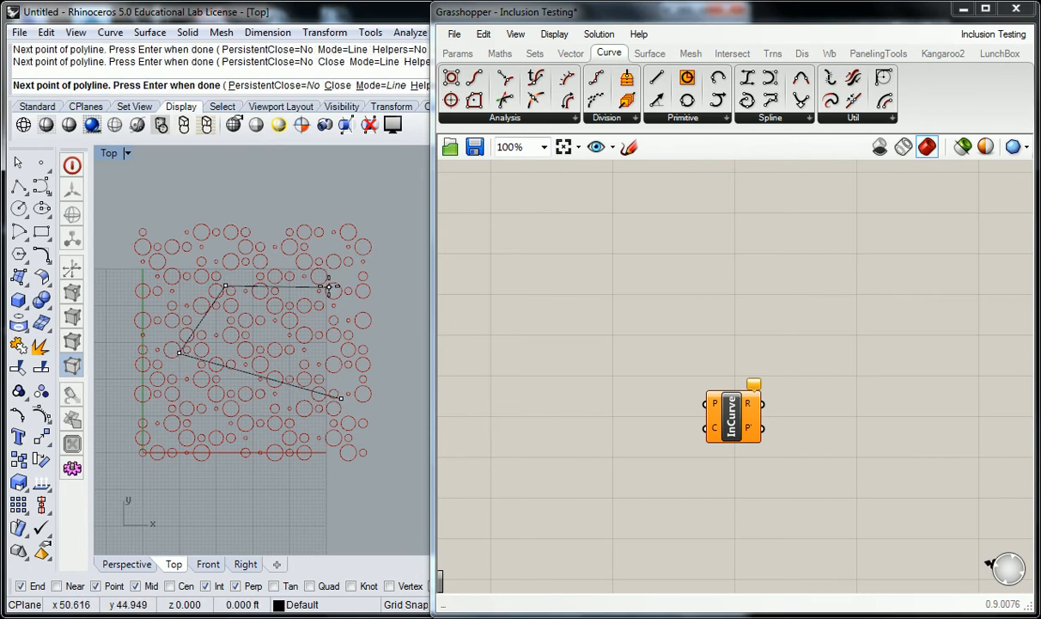
{"action": "left_click", "coordinate": [324, 286]}
{"action": "key", "text": "Return"}
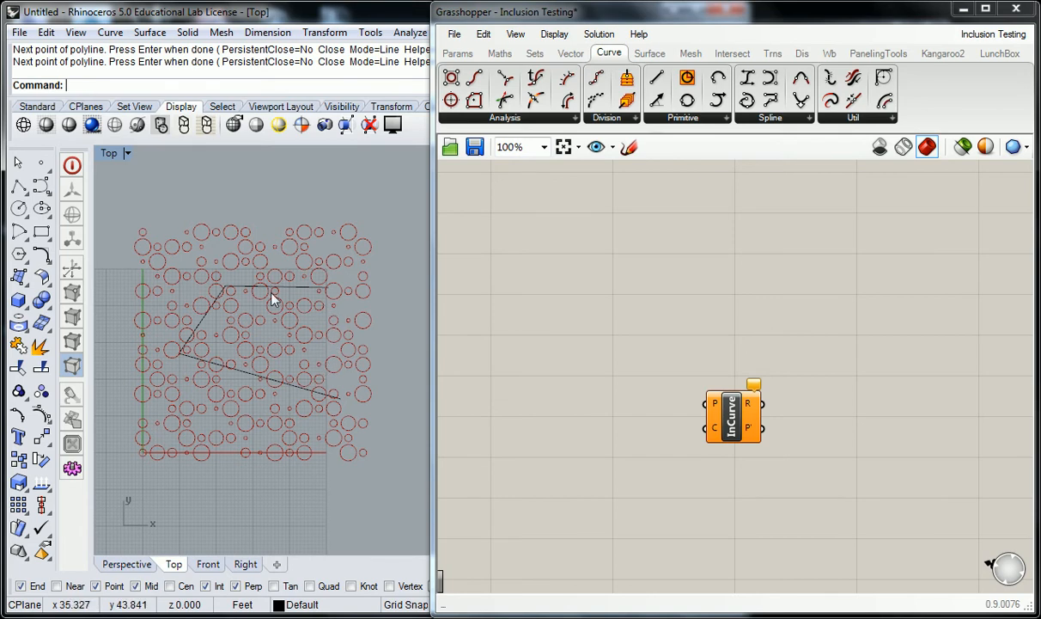
Step: Delete the open polyline from the Top viewport
{"action": "left_click", "coordinate": [243, 375]}
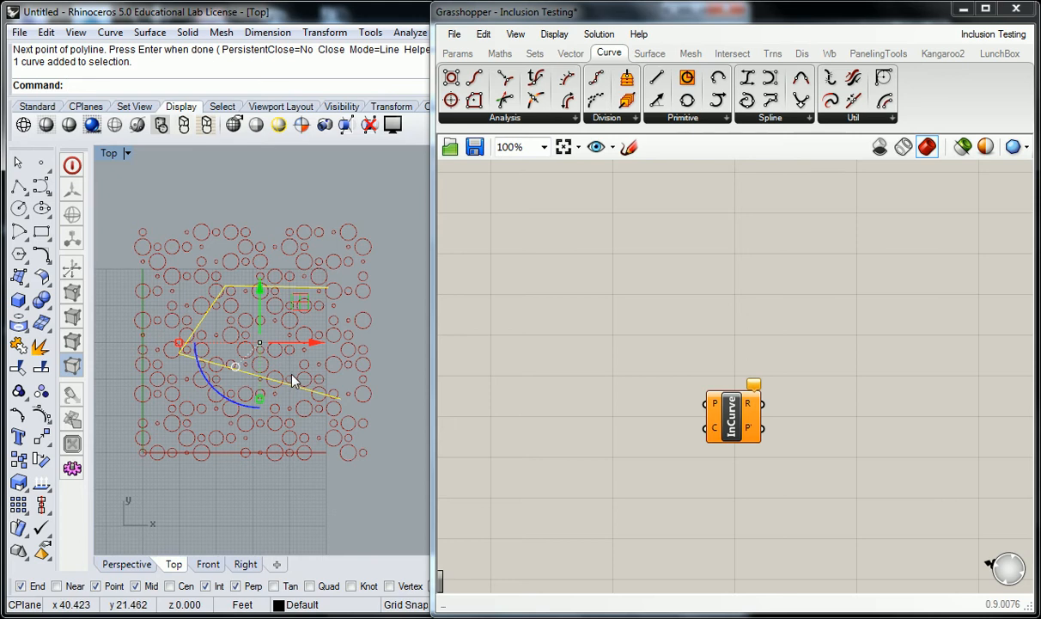
{"action": "key", "text": "Delete"}
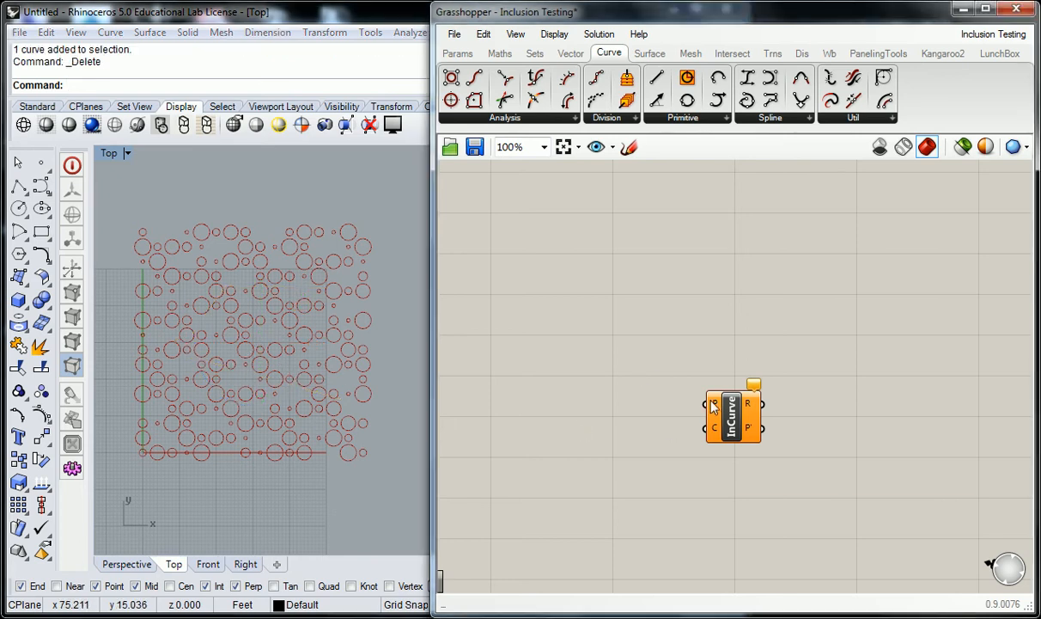
{"action": "key", "text": "ctrl+z"}
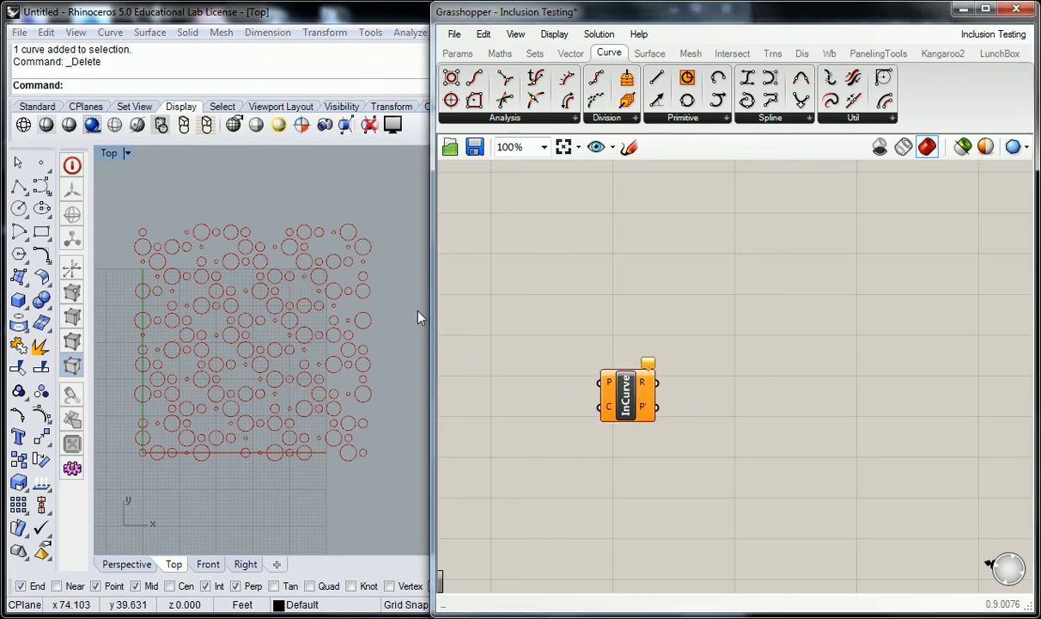
{"action": "key", "text": "ctrl+z"}
{"action": "left_click", "coordinate": [350, 214]}
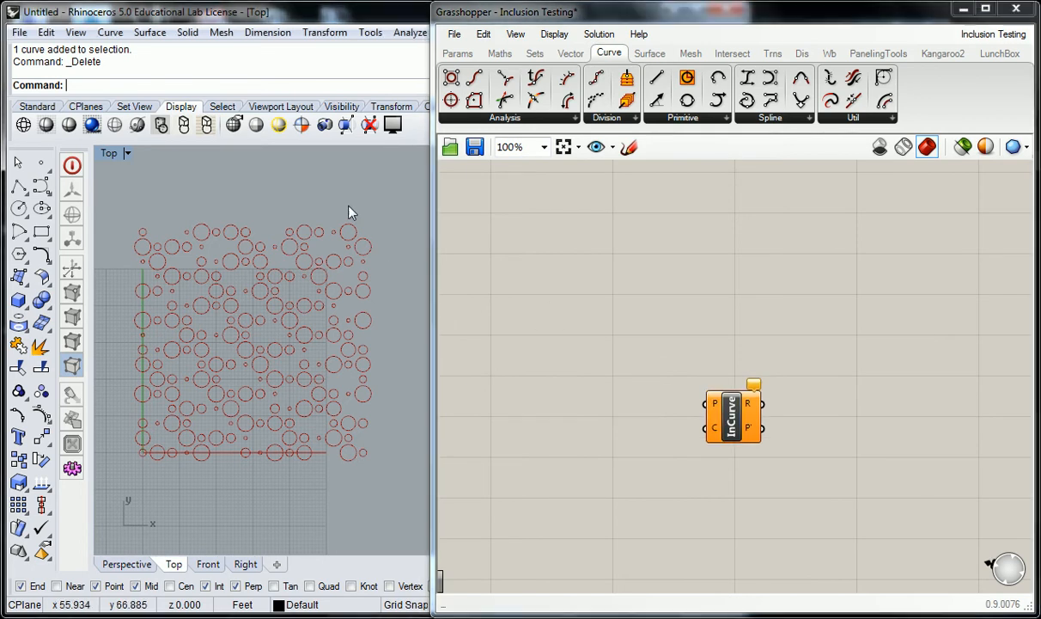
{"action": "key", "text": "ctrl+z"}
{"action": "left_click", "coordinate": [350, 198]}
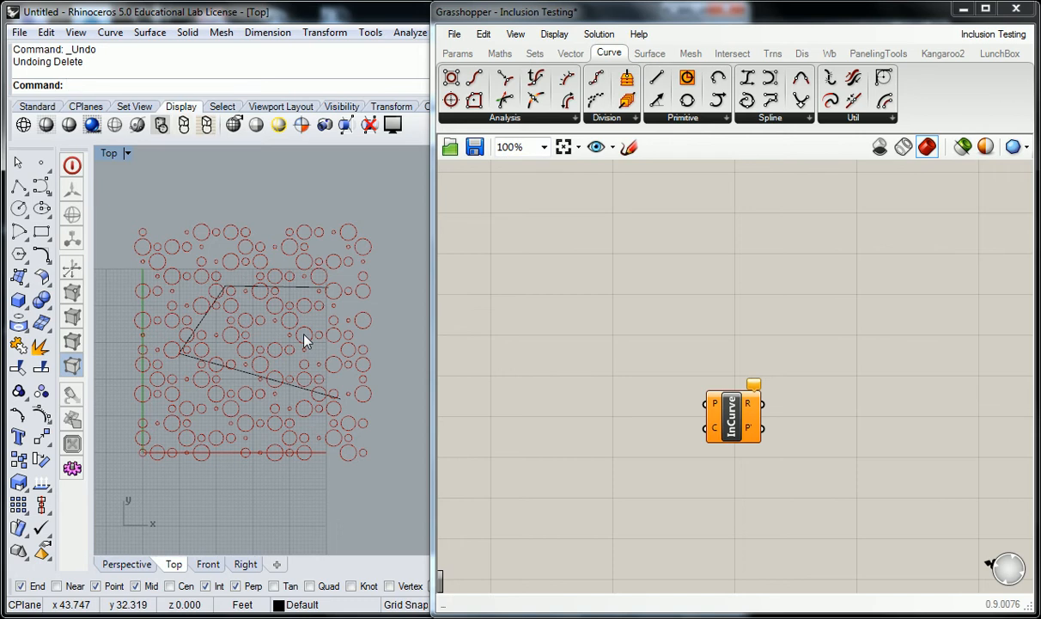
{"action": "left_click", "coordinate": [296, 290]}
{"action": "key", "text": "Delete"}
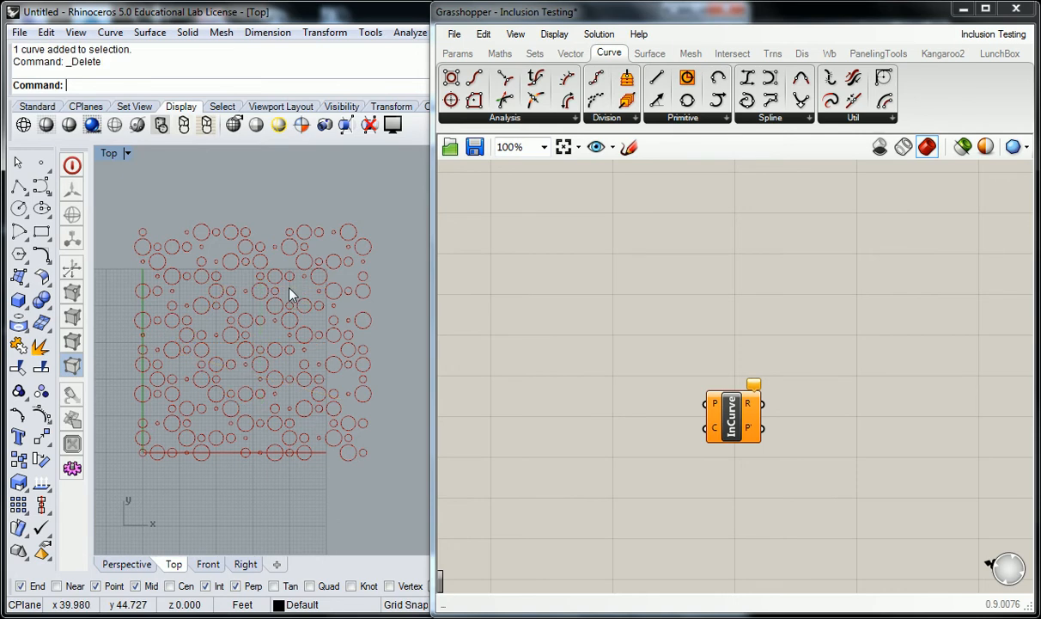
Step: Draw a closed six-sided polyline with an inward notch over the circle pattern in the Top viewport
{"action": "left_click", "coordinate": [21, 187]}
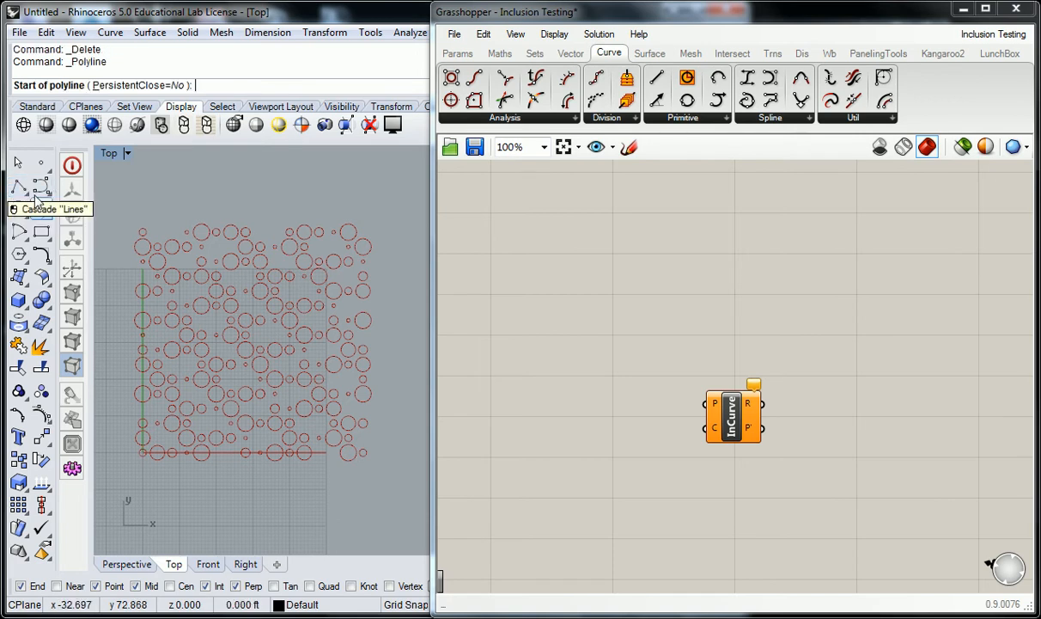
{"action": "left_click", "coordinate": [264, 311]}
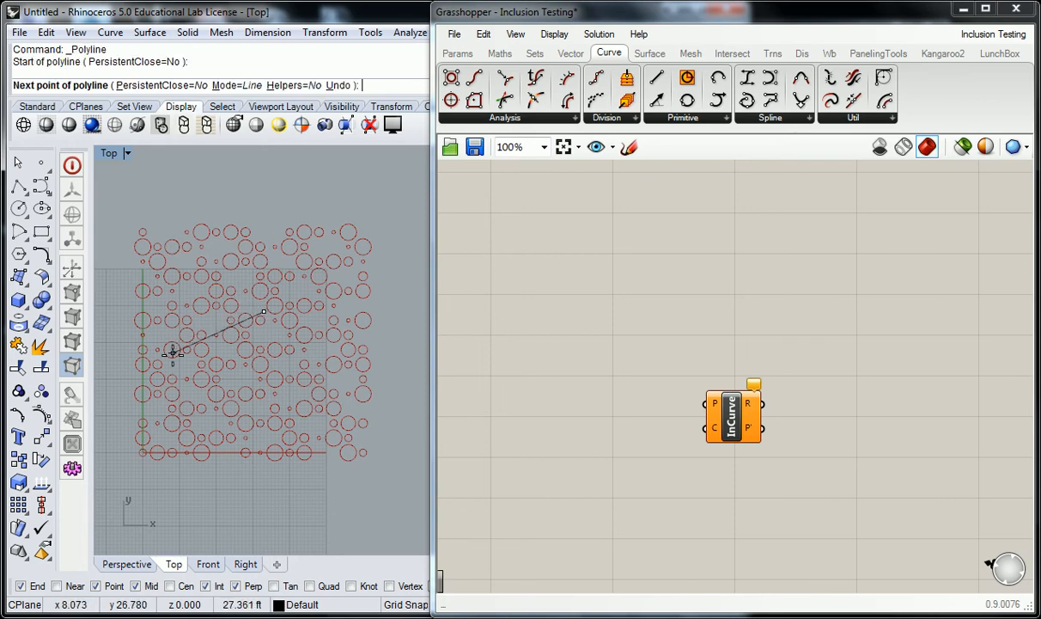
{"action": "left_click", "coordinate": [150, 358]}
{"action": "left_click", "coordinate": [149, 254]}
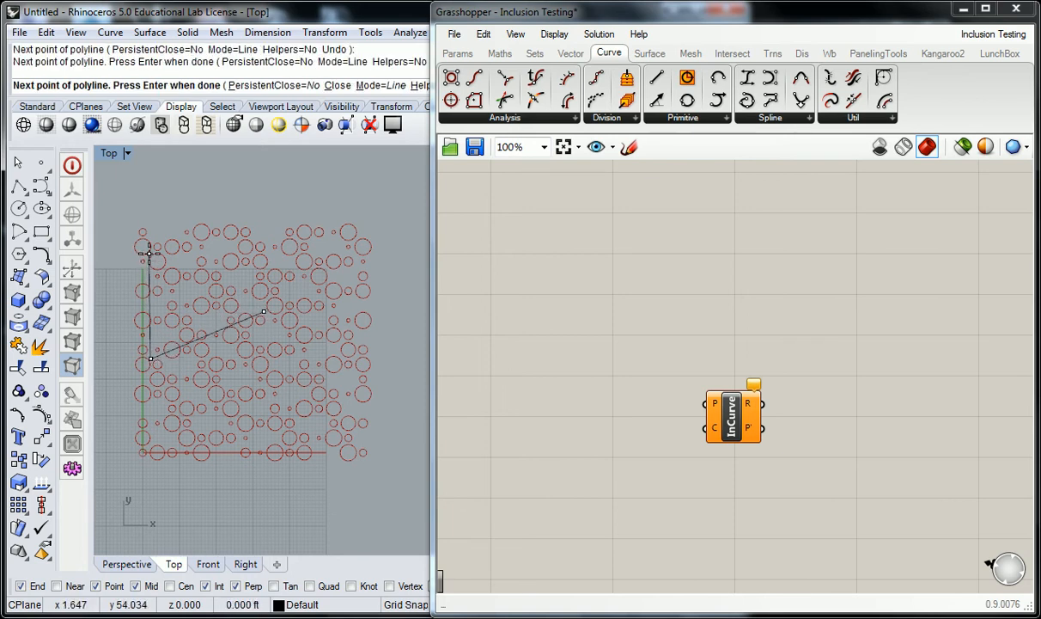
{"action": "left_click", "coordinate": [348, 265]}
{"action": "left_click", "coordinate": [306, 431]}
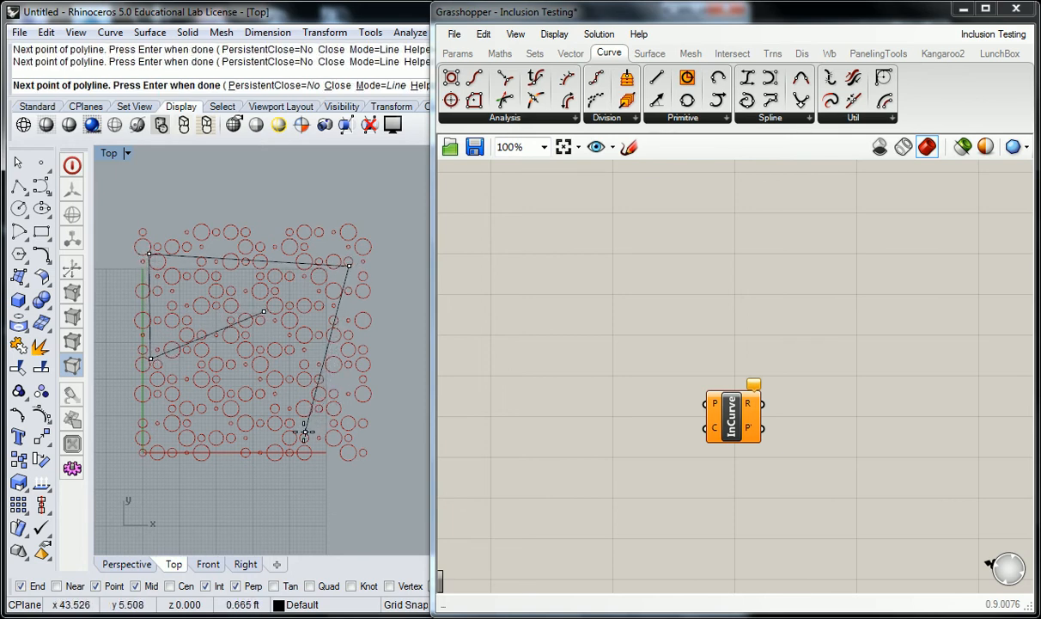
{"action": "left_click", "coordinate": [217, 410]}
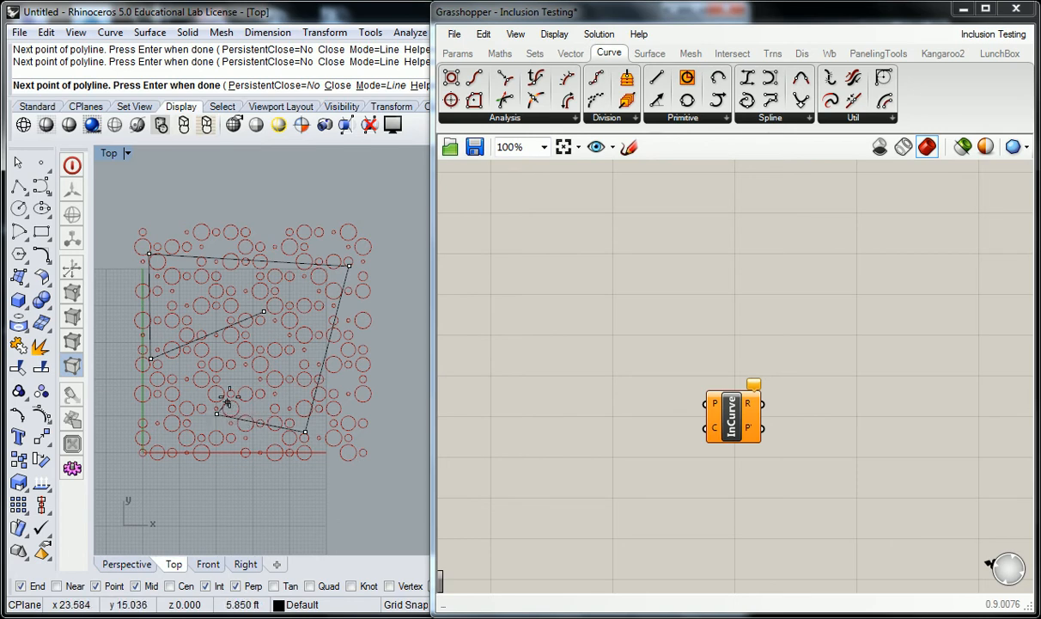
{"action": "left_click", "coordinate": [263, 311]}
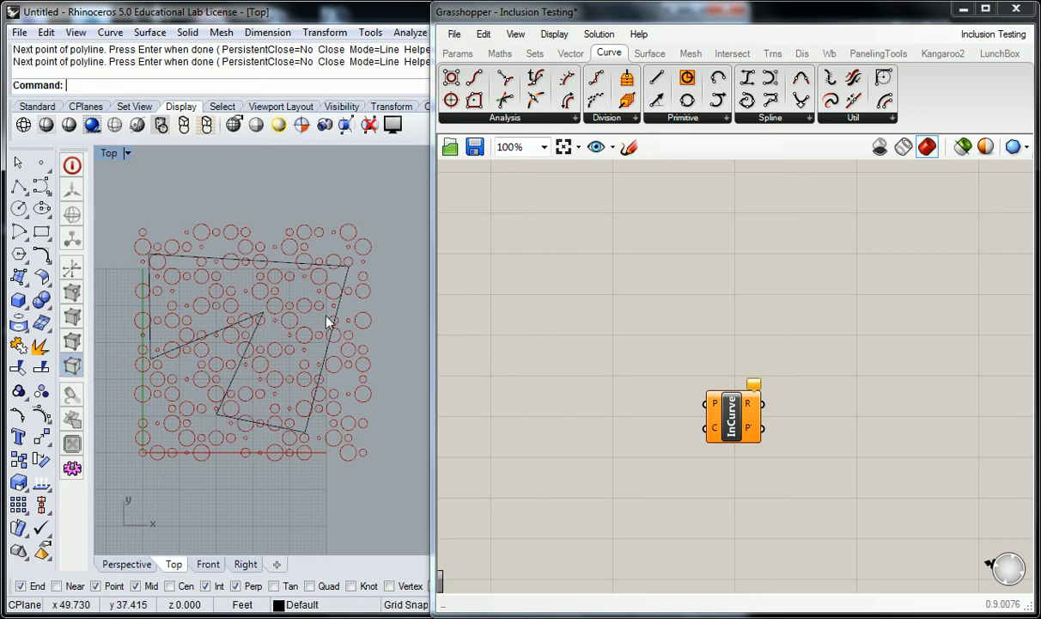
{"action": "left_click", "coordinate": [252, 340]}
{"action": "key", "text": "Escape"}
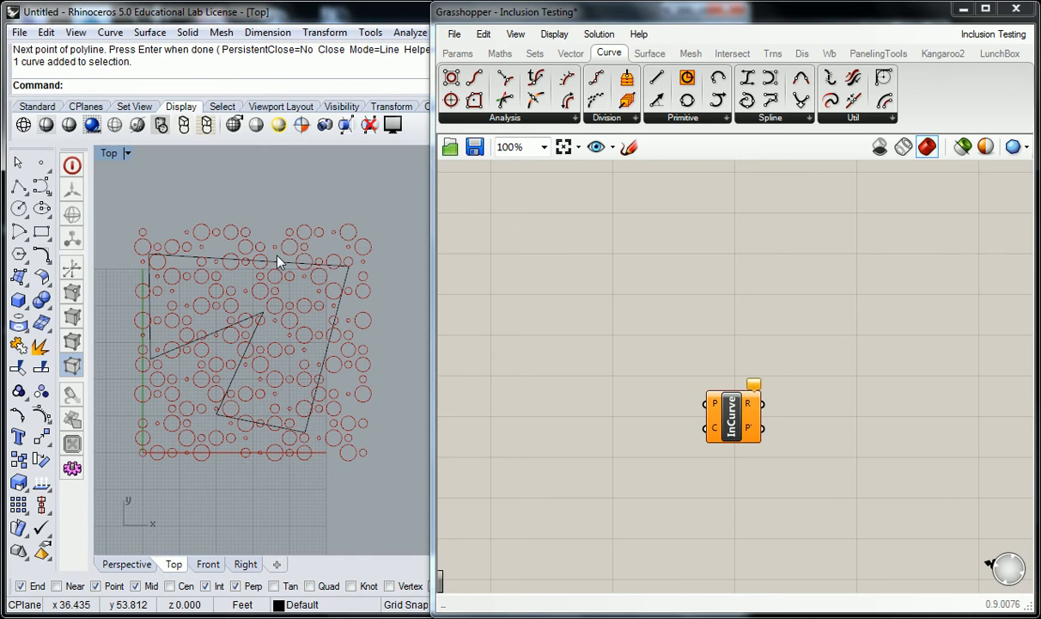
Step: Turn on the closed polyline's edit points and reposition its inner notch vertex up and right and its lower-left vertex down and right
{"action": "left_click", "coordinate": [251, 335]}
{"action": "left_click", "coordinate": [19, 393]}
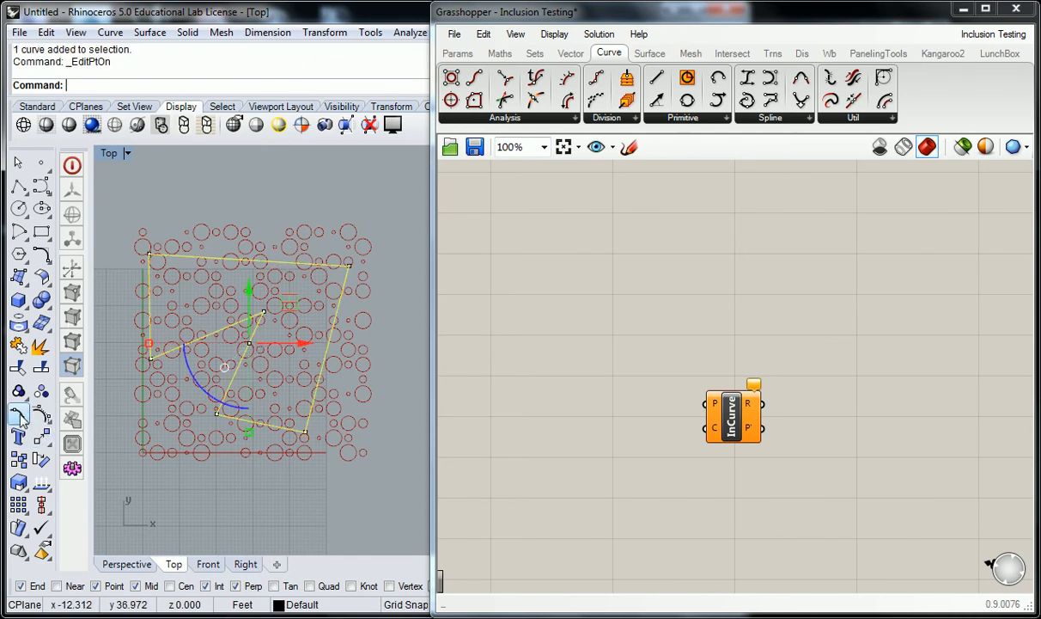
{"action": "left_click", "coordinate": [264, 312]}
{"action": "left_click_drag", "start_coordinate": [243, 198], "coordinate": [321, 311]}
{"action": "left_click_drag", "start_coordinate": [287, 255], "coordinate": [291, 242]}
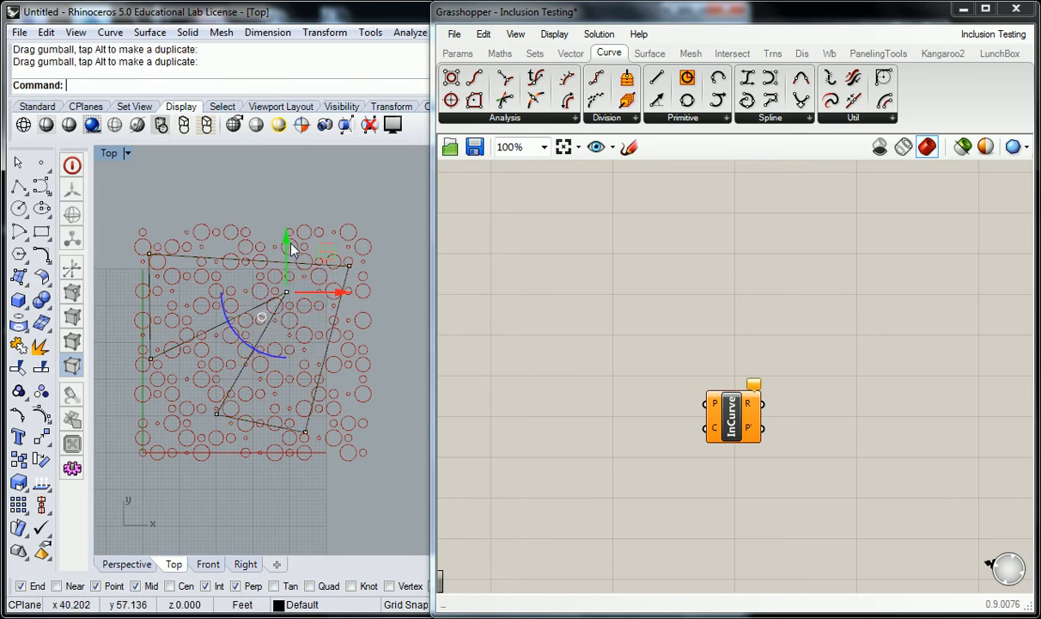
{"action": "left_click", "coordinate": [204, 426]}
{"action": "left_click", "coordinate": [216, 413]}
{"action": "left_click_drag", "start_coordinate": [269, 414], "coordinate": [303, 416]}
{"action": "left_click_drag", "start_coordinate": [249, 367], "coordinate": [251, 400]}
{"action": "left_click", "coordinate": [275, 192]}
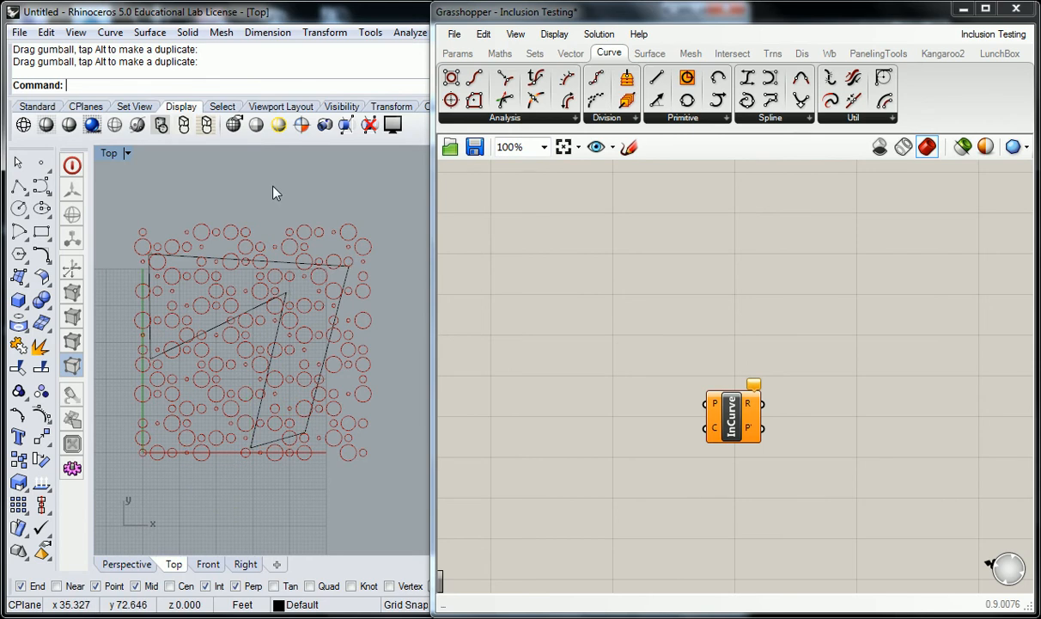
Step: Add a Curve parameter above the Cull Pattern component in Grasshopper and move the Point In Curve component closer to it
{"action": "right_click_drag", "start_coordinate": [270, 200], "coordinate": [275, 201]}
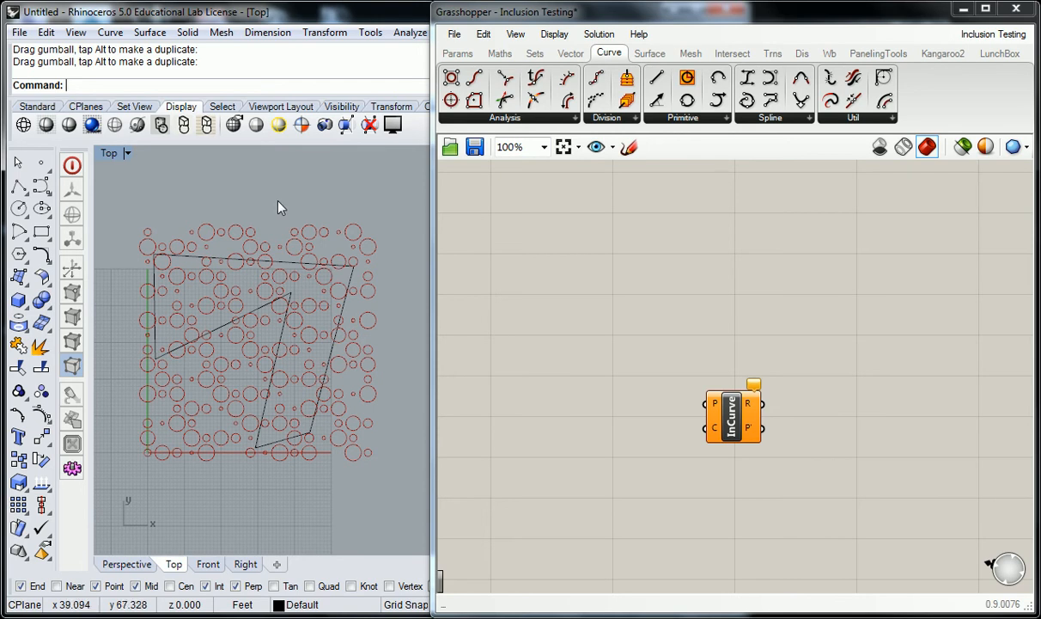
{"action": "scroll", "coordinate": [644, 284], "scroll_direction": "down", "scroll_amount": 2}
{"action": "right_click_drag", "start_coordinate": [635, 279], "coordinate": [725, 311]}
{"action": "scroll", "coordinate": [725, 311], "scroll_direction": "up", "scroll_amount": 1}
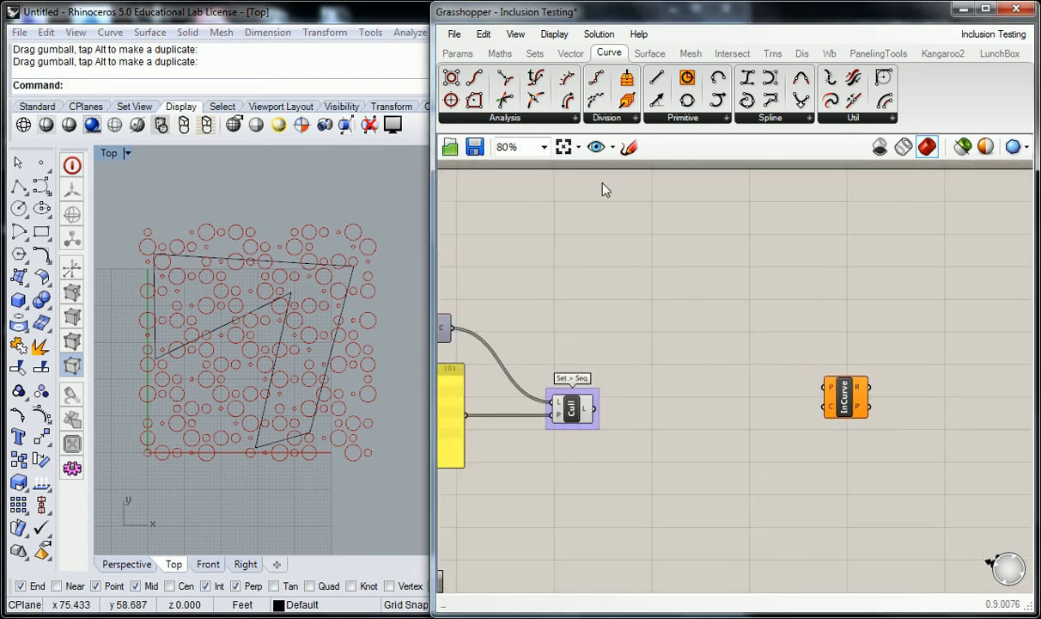
{"action": "left_click", "coordinate": [459, 54]}
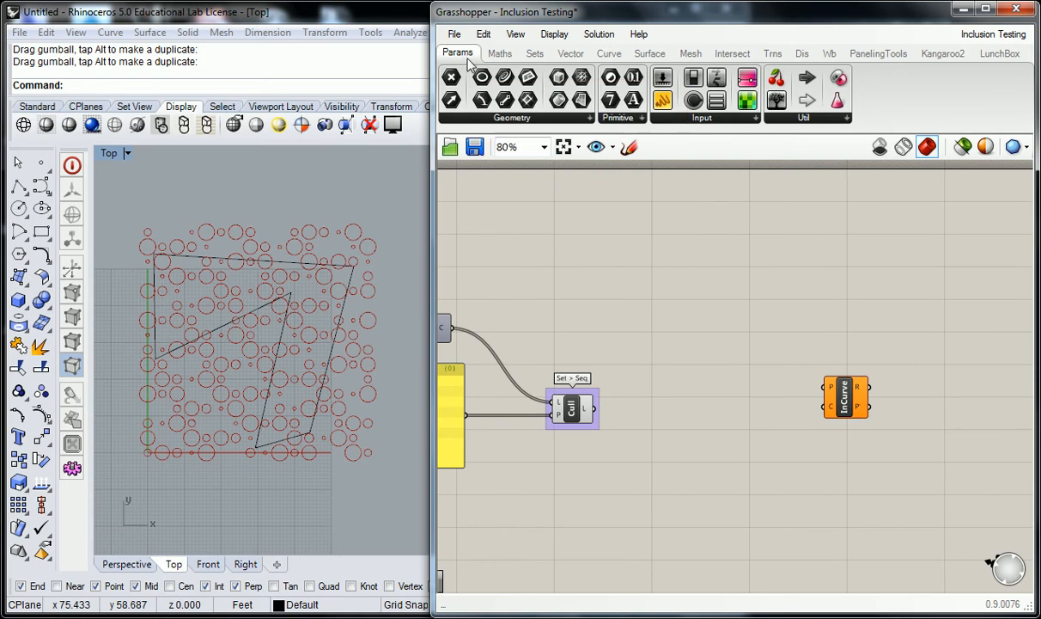
{"action": "left_click", "coordinate": [550, 121]}
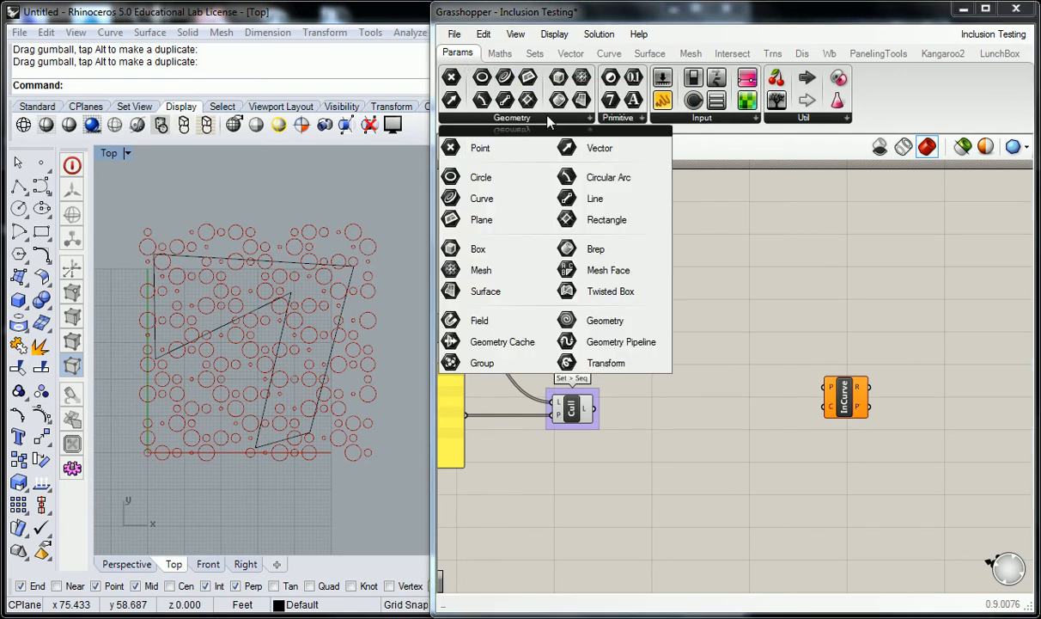
{"action": "left_click", "coordinate": [483, 199]}
{"action": "left_click", "coordinate": [666, 305]}
{"action": "scroll", "coordinate": [663, 309], "scroll_direction": "up", "scroll_amount": 2}
{"action": "left_click_drag", "start_coordinate": [662, 307], "coordinate": [566, 324]}
{"action": "left_click_drag", "start_coordinate": [895, 429], "coordinate": [710, 431]}
{"action": "left_click", "coordinate": [599, 354]}
{"action": "right_click_drag", "start_coordinate": [597, 354], "coordinate": [693, 355]}
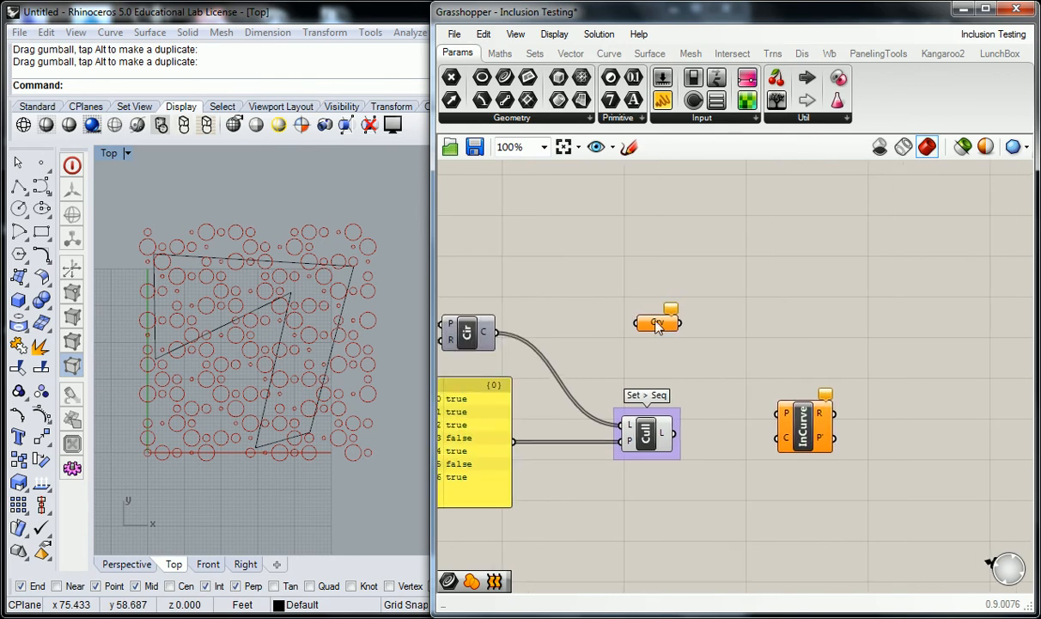
Step: Reference the closed polyline in the Curve parameter and connect it to the Point In Curve component's C input
{"action": "right_click", "coordinate": [657, 325]}
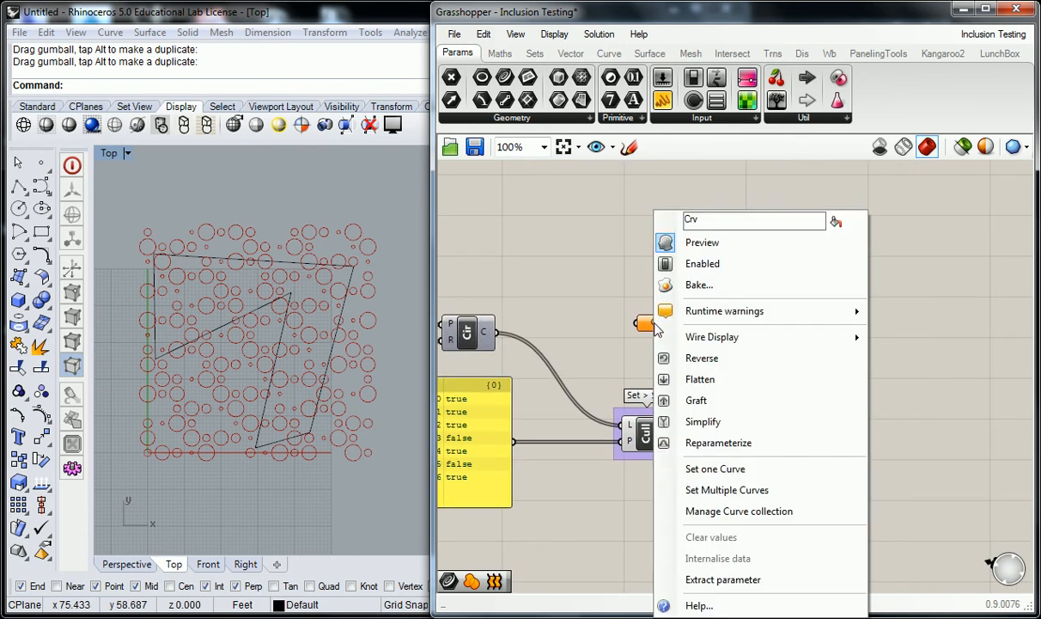
{"action": "left_click", "coordinate": [704, 468]}
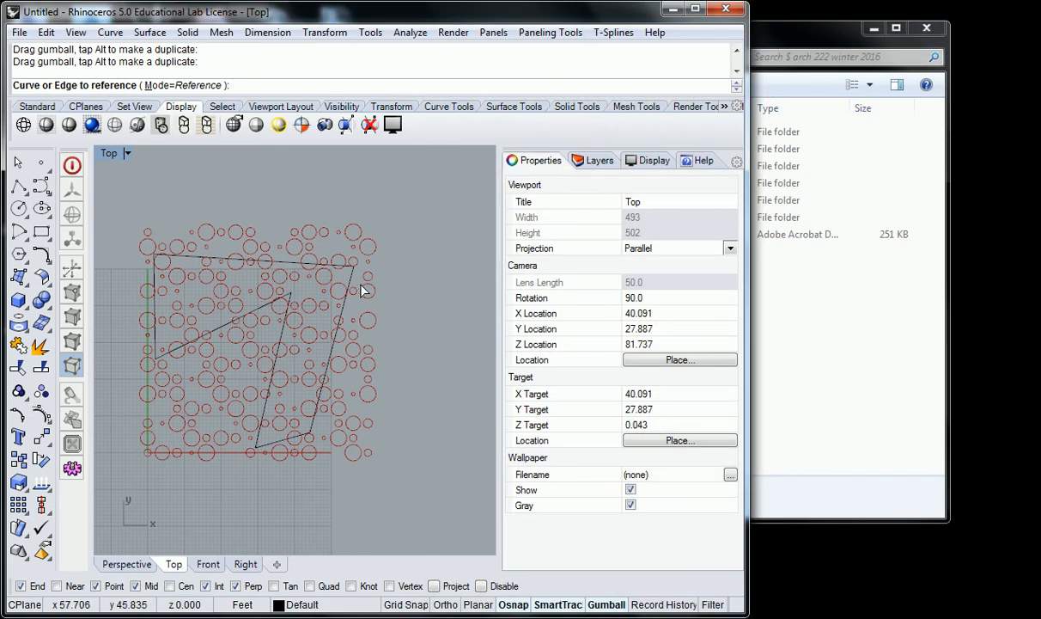
{"action": "left_click", "coordinate": [351, 277]}
{"action": "left_click_drag", "start_coordinate": [663, 328], "coordinate": [656, 347]}
{"action": "left_click", "coordinate": [658, 312]}
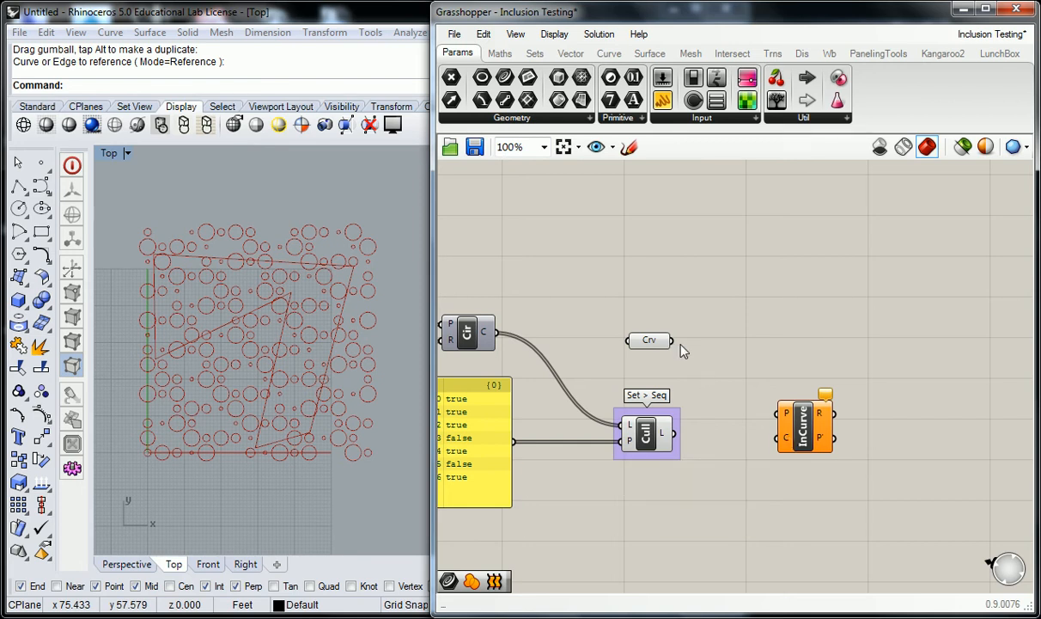
{"action": "left_click_drag", "start_coordinate": [672, 340], "coordinate": [777, 438]}
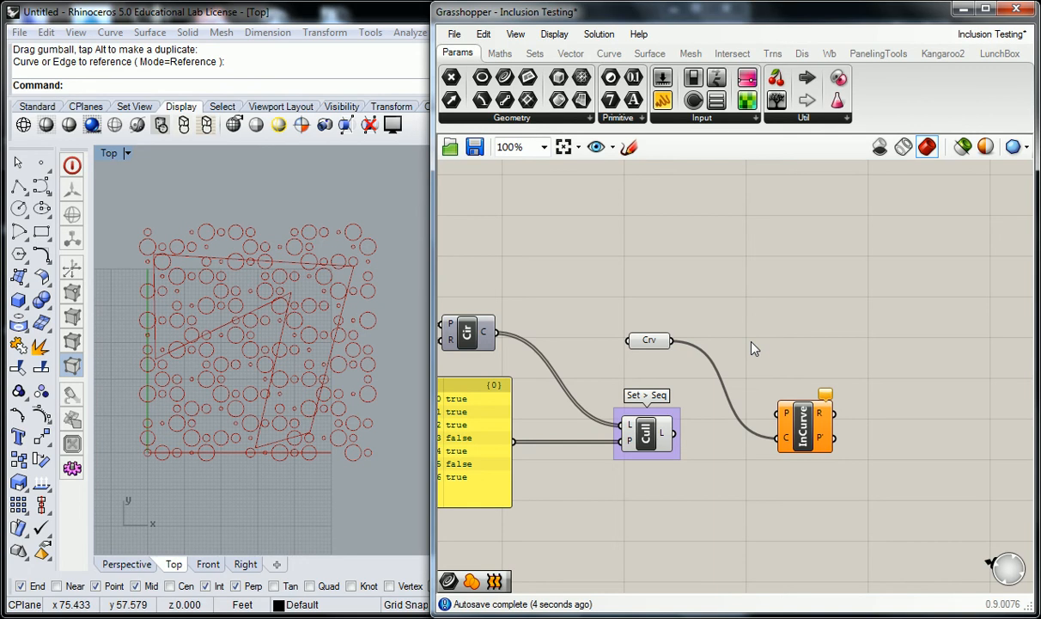
Step: Connect the square grid's Points output to the Point In Curve component's P input
{"action": "right_click_drag", "start_coordinate": [747, 346], "coordinate": [786, 346]}
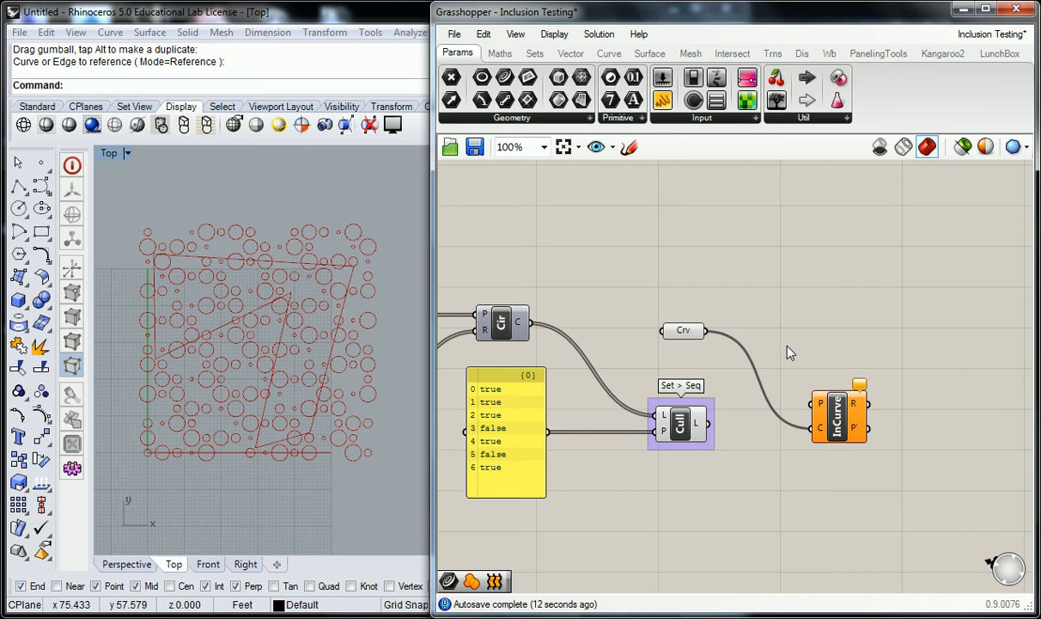
{"action": "scroll", "coordinate": [790, 352], "scroll_direction": "down", "scroll_amount": 1}
{"action": "right_click_drag", "start_coordinate": [660, 290], "coordinate": [766, 327]}
{"action": "right_click_drag", "start_coordinate": [682, 329], "coordinate": [794, 326]}
{"action": "scroll", "coordinate": [617, 333], "scroll_direction": "down", "scroll_amount": 3}
{"action": "right_click_drag", "start_coordinate": [560, 327], "coordinate": [601, 351]}
{"action": "scroll", "coordinate": [649, 335], "scroll_direction": "up", "scroll_amount": 3}
{"action": "mouse_move", "coordinate": [519, 368]}
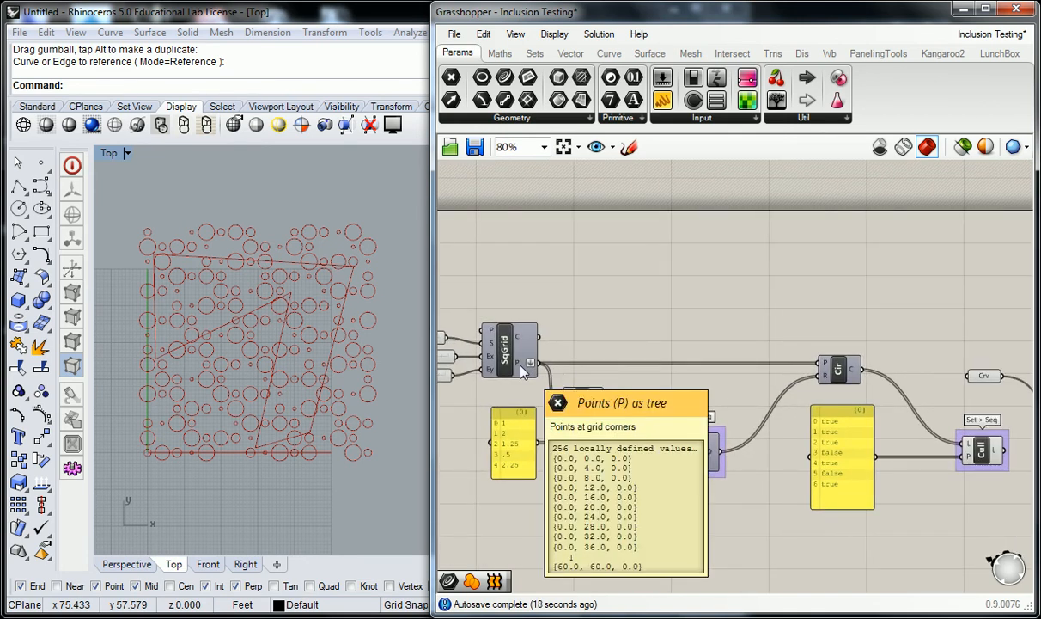
{"action": "scroll", "coordinate": [532, 370], "scroll_direction": "down", "scroll_amount": 1}
{"action": "left_click_drag", "start_coordinate": [481, 365], "coordinate": [920, 330]}
{"action": "left_click", "coordinate": [866, 302]}
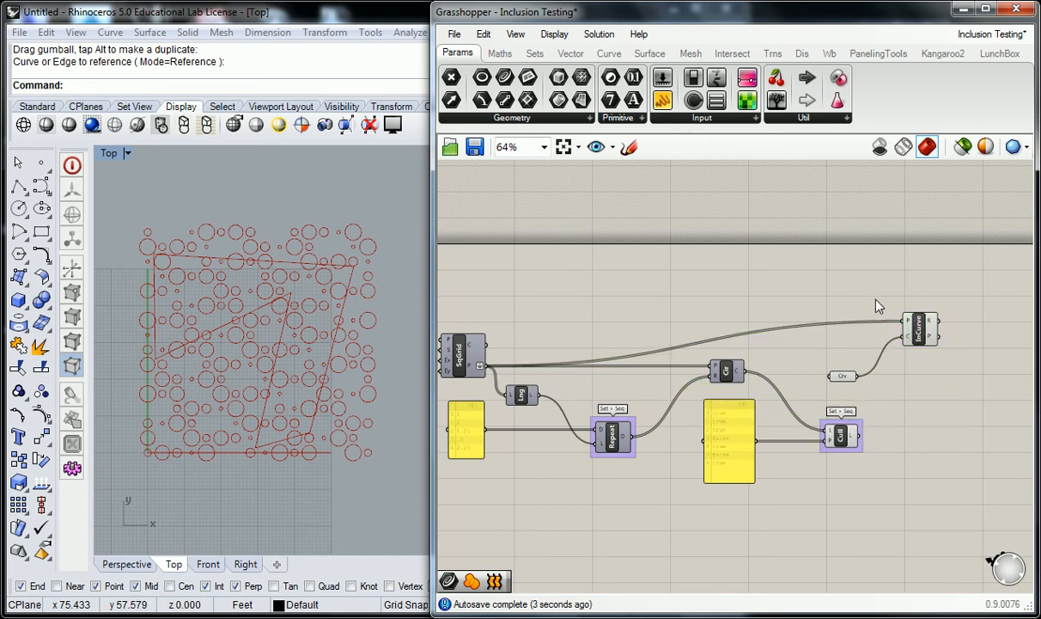
Step: Inspect the Relationship and projected Point outputs of the Point In Curve component and the meaning of their values
{"action": "right_click_drag", "start_coordinate": [952, 314], "coordinate": [803, 329]}
{"action": "scroll", "coordinate": [803, 329], "scroll_direction": "up", "scroll_amount": 4}
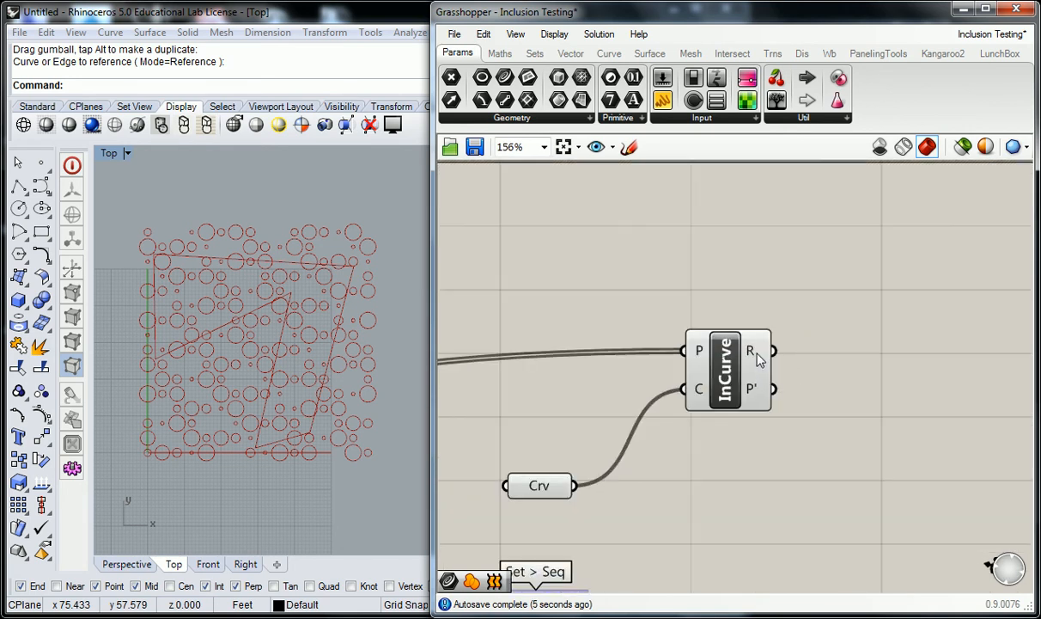
{"action": "mouse_move", "coordinate": [757, 359]}
{"action": "mouse_move", "coordinate": [765, 390]}
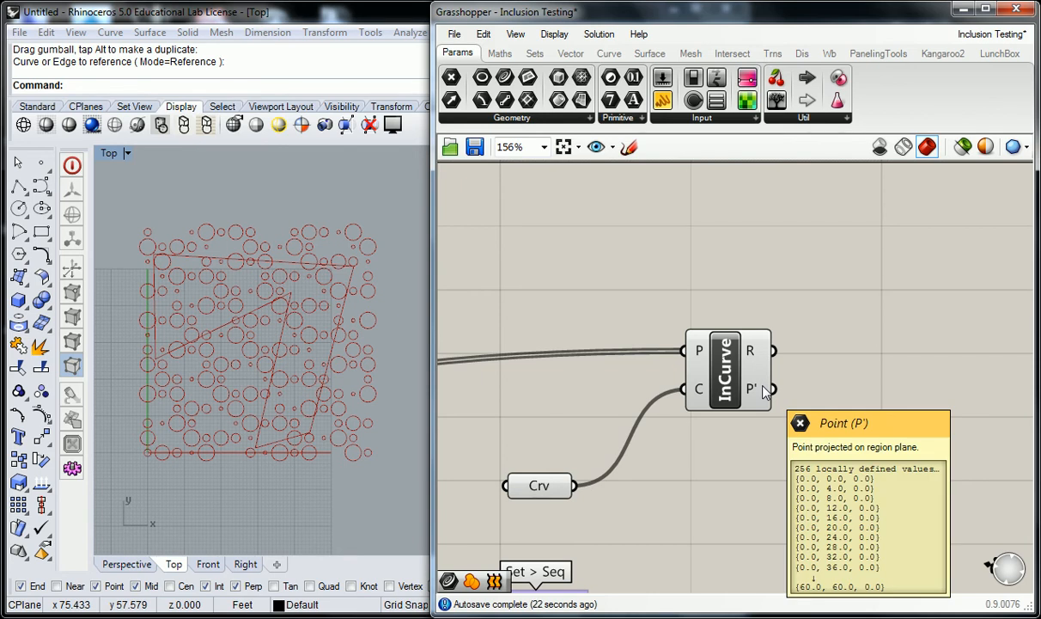
{"action": "scroll", "coordinate": [702, 274], "scroll_direction": "down", "scroll_amount": 3}
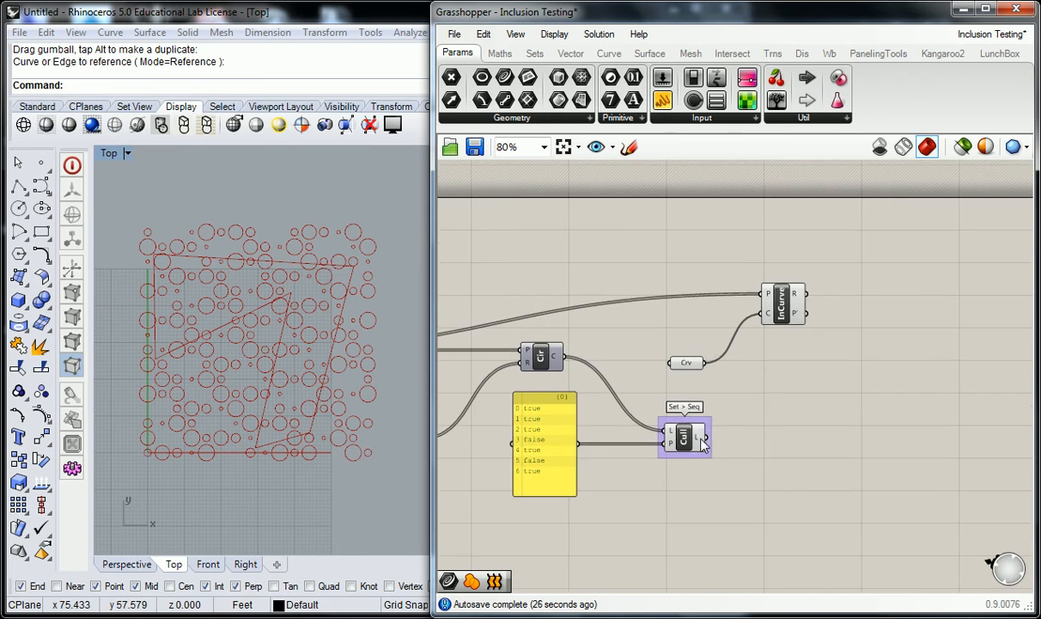
{"action": "mouse_move", "coordinate": [703, 442]}
{"action": "right_click_drag", "start_coordinate": [773, 351], "coordinate": [698, 373]}
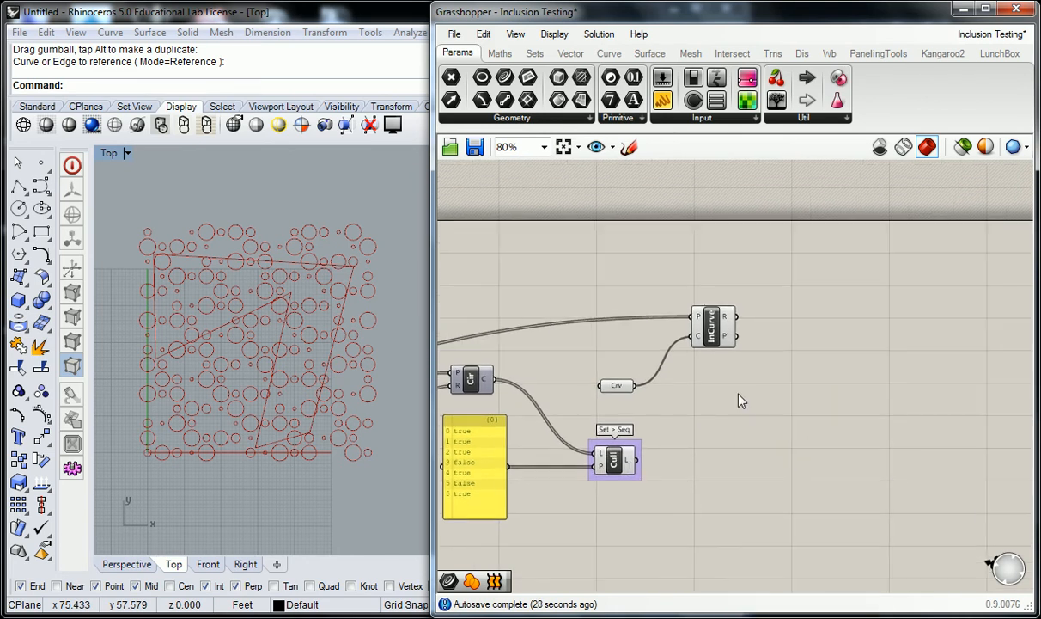
{"action": "mouse_move", "coordinate": [731, 322]}
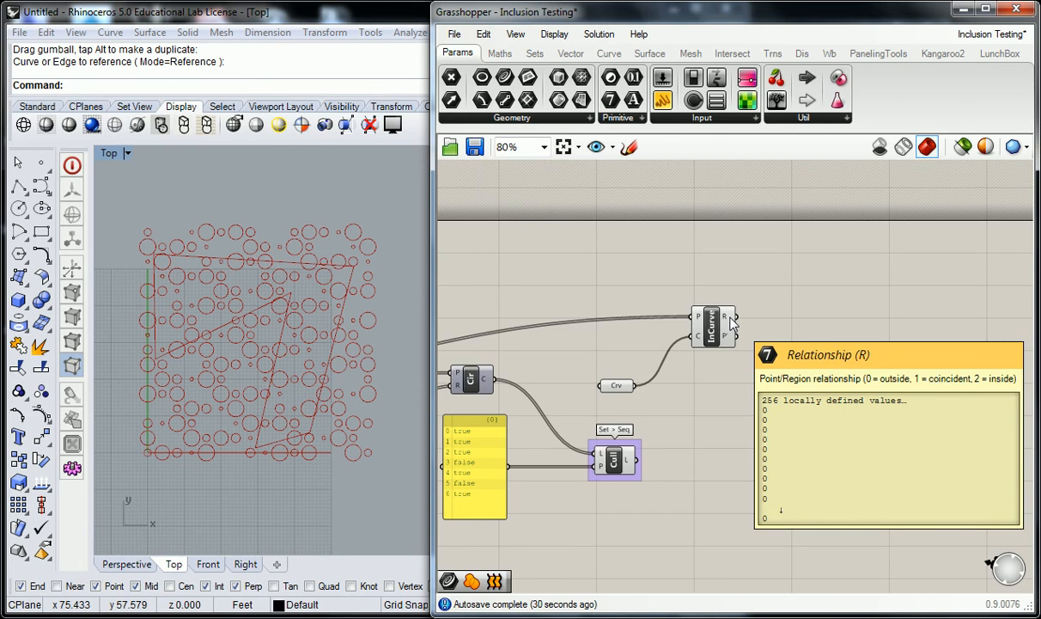
{"action": "scroll", "coordinate": [731, 322], "scroll_direction": "up", "scroll_amount": 1}
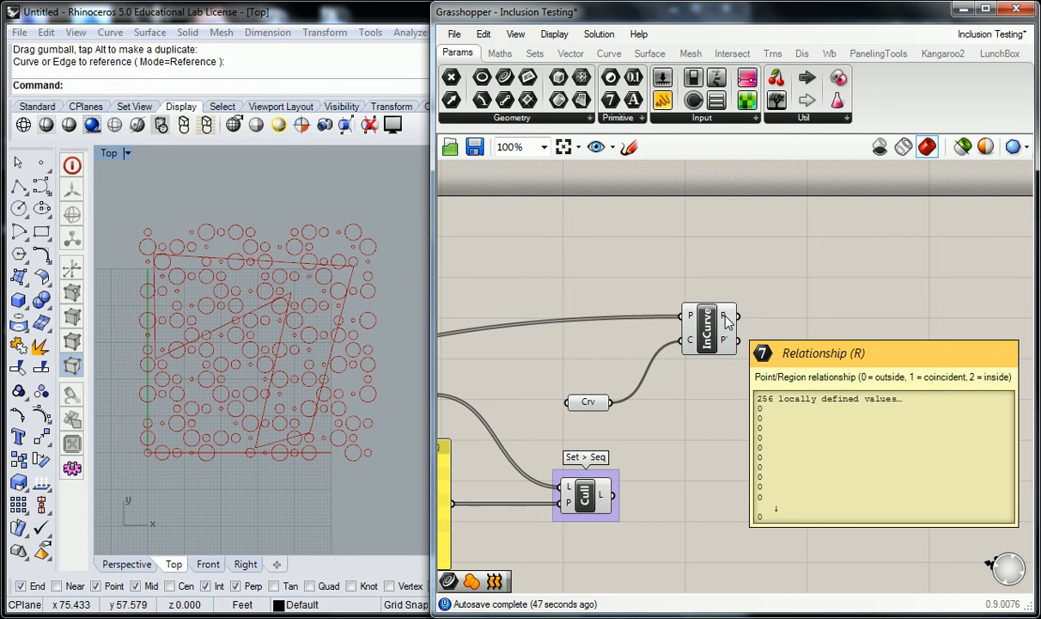
Step: Add a Panel above and to the right of the Point In Curve component and connect the R output to it
{"action": "left_click", "coordinate": [663, 100]}
{"action": "left_click", "coordinate": [805, 225]}
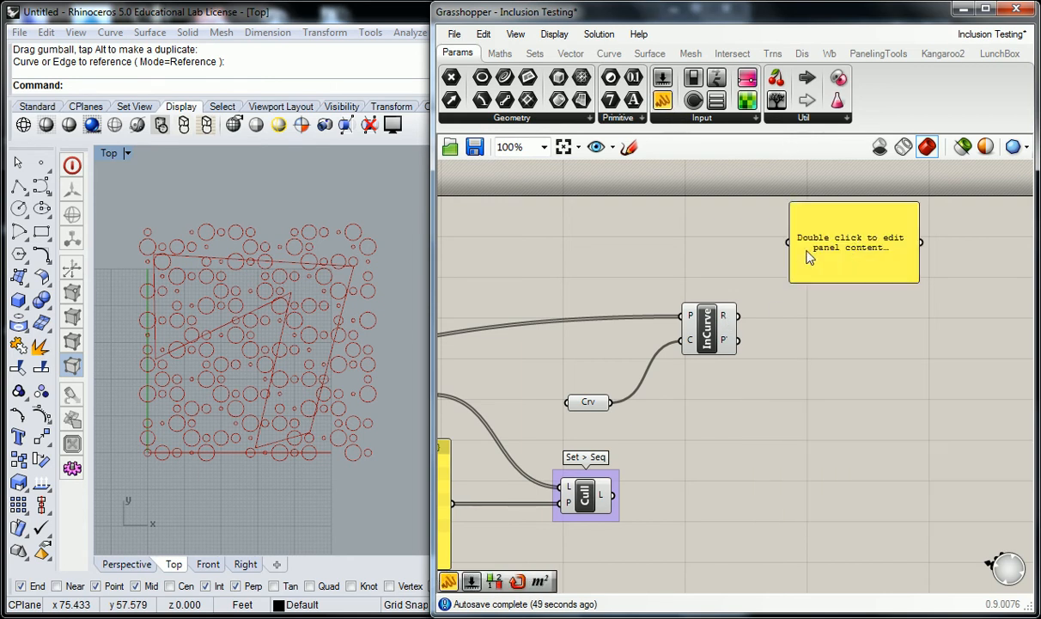
{"action": "left_click_drag", "start_coordinate": [740, 317], "coordinate": [778, 235]}
{"action": "left_click_drag", "start_coordinate": [740, 317], "coordinate": [789, 242]}
Step: Stretch the relationship panel downward and read through its list of values for the grid points
{"action": "scroll", "coordinate": [802, 249], "scroll_direction": "down", "scroll_amount": 2}
{"action": "left_click_drag", "start_coordinate": [872, 273], "coordinate": [881, 560]}
{"action": "scroll", "coordinate": [869, 490], "scroll_direction": "up", "scroll_amount": 3}
{"action": "right_click_drag", "start_coordinate": [752, 240], "coordinate": [783, 328]}
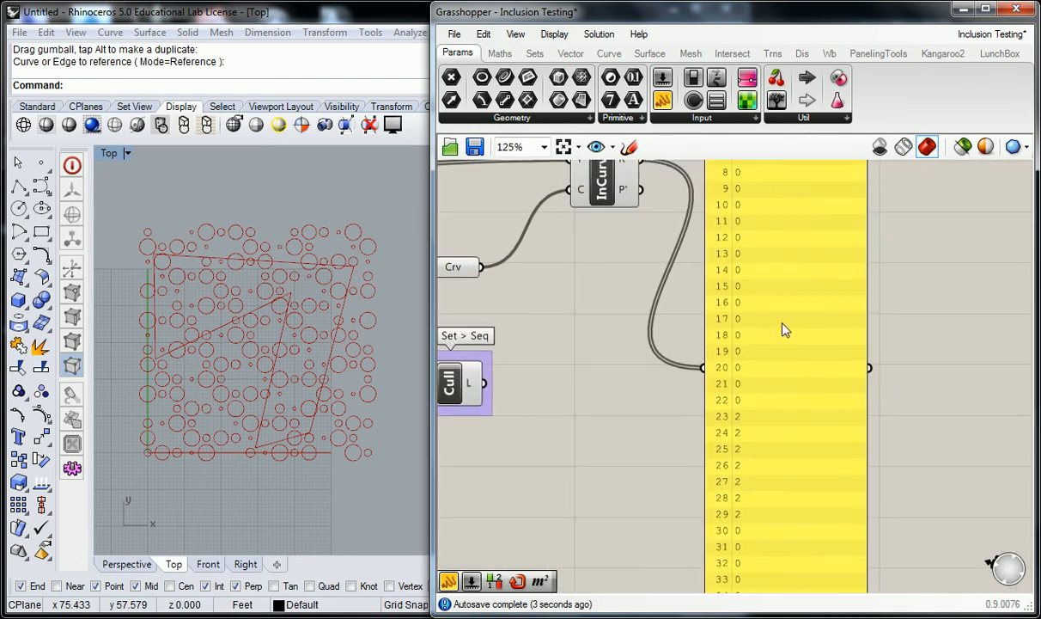
{"action": "right_click_drag", "start_coordinate": [737, 267], "coordinate": [767, 332]}
{"action": "mouse_move", "coordinate": [620, 237]}
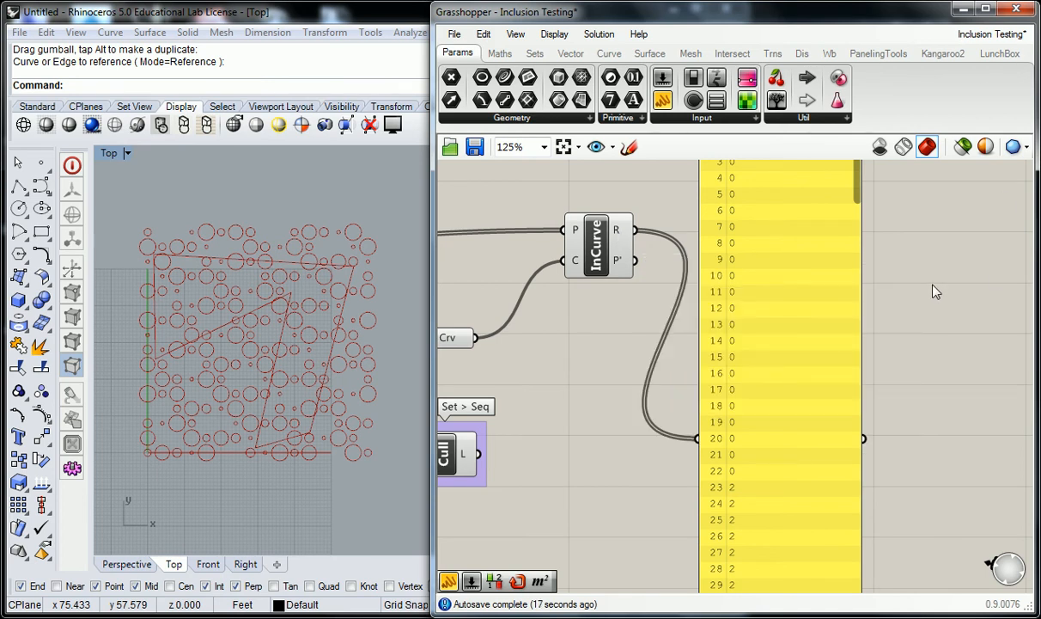
{"action": "scroll", "coordinate": [916, 284], "scroll_direction": "down", "scroll_amount": 2}
{"action": "right_click_drag", "start_coordinate": [917, 284], "coordinate": [834, 313]}
{"action": "scroll", "coordinate": [834, 314], "scroll_direction": "up", "scroll_amount": 1}
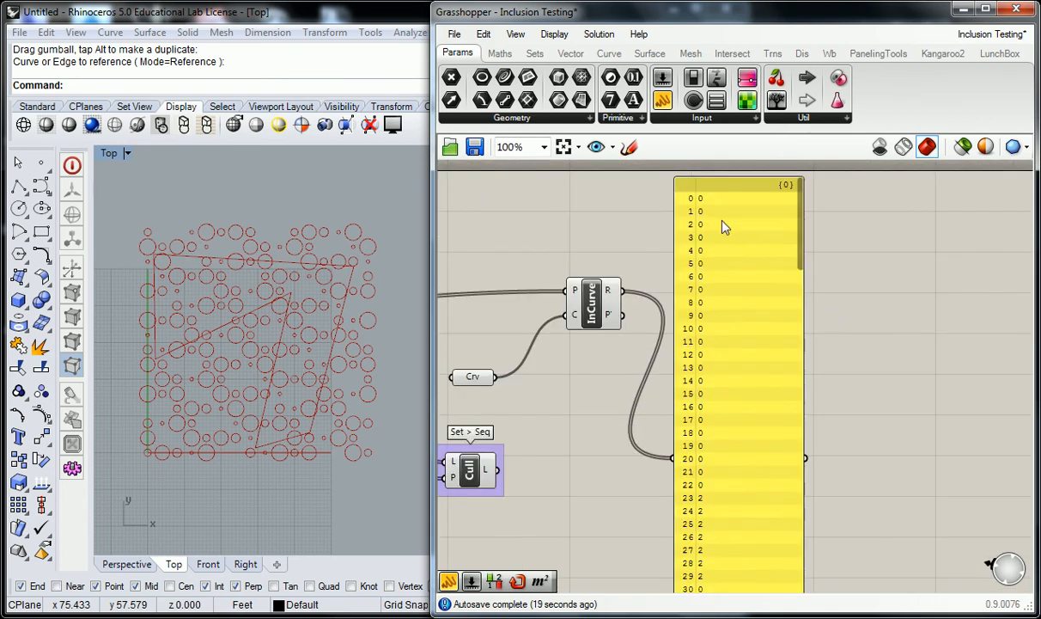
{"action": "right_click_drag", "start_coordinate": [713, 504], "coordinate": [639, 258]}
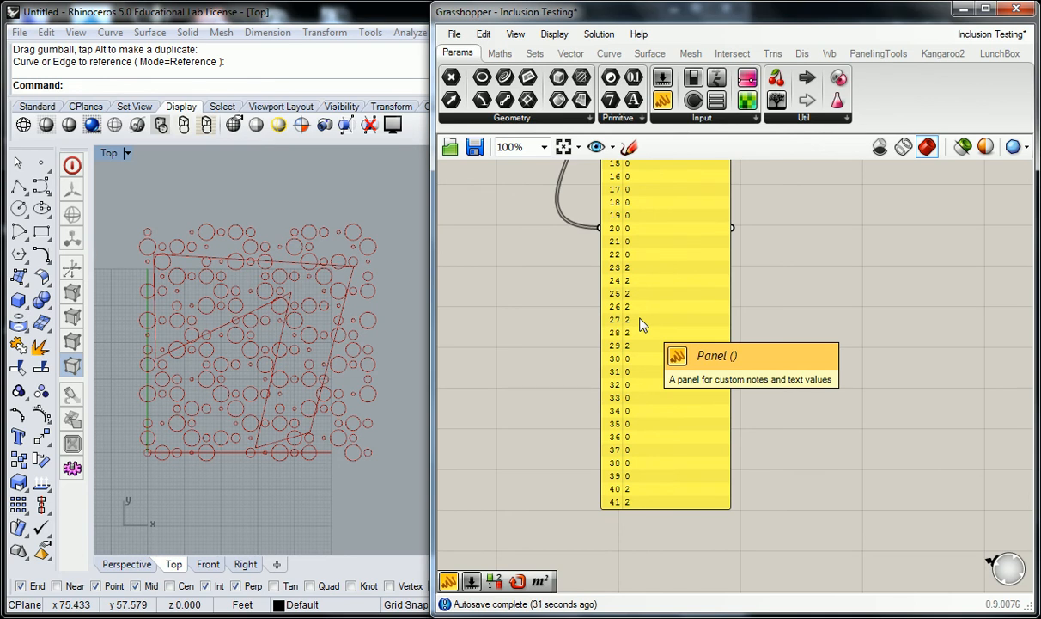
{"action": "right_click_drag", "start_coordinate": [661, 279], "coordinate": [705, 325]}
{"action": "scroll", "coordinate": [676, 282], "scroll_direction": "down", "scroll_amount": 2}
{"action": "right_click_drag", "start_coordinate": [605, 288], "coordinate": [672, 358]}
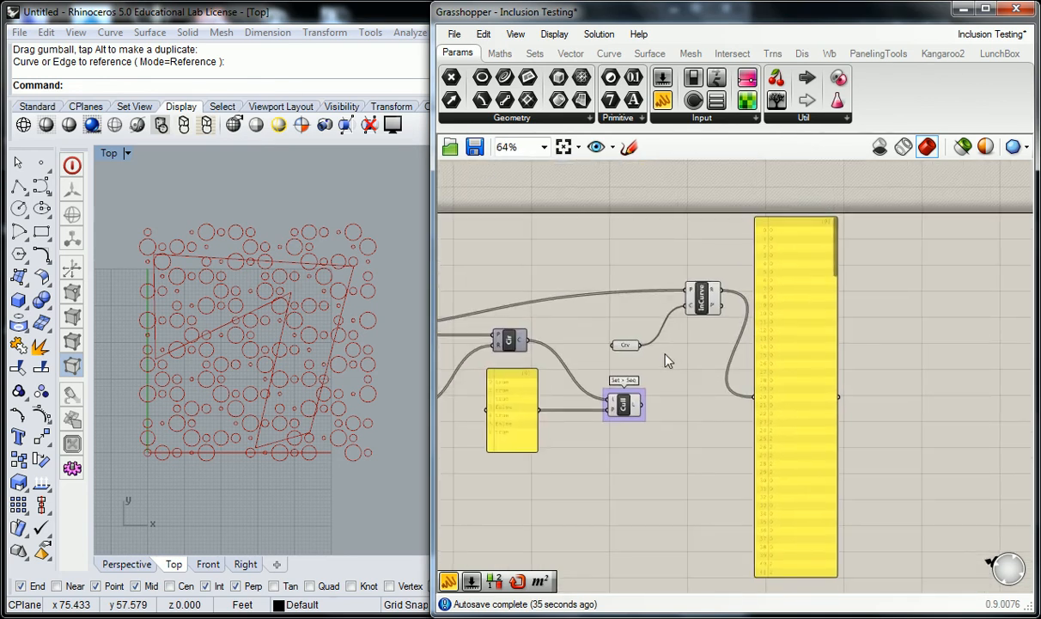
Step: Shorten the relationship panel to a few rows and move it slightly higher above the Point In Curve component
{"action": "scroll", "coordinate": [659, 340], "scroll_direction": "up", "scroll_amount": 2}
{"action": "right_click_drag", "start_coordinate": [864, 273], "coordinate": [764, 311]}
{"action": "scroll", "coordinate": [767, 320], "scroll_direction": "down", "scroll_amount": 2}
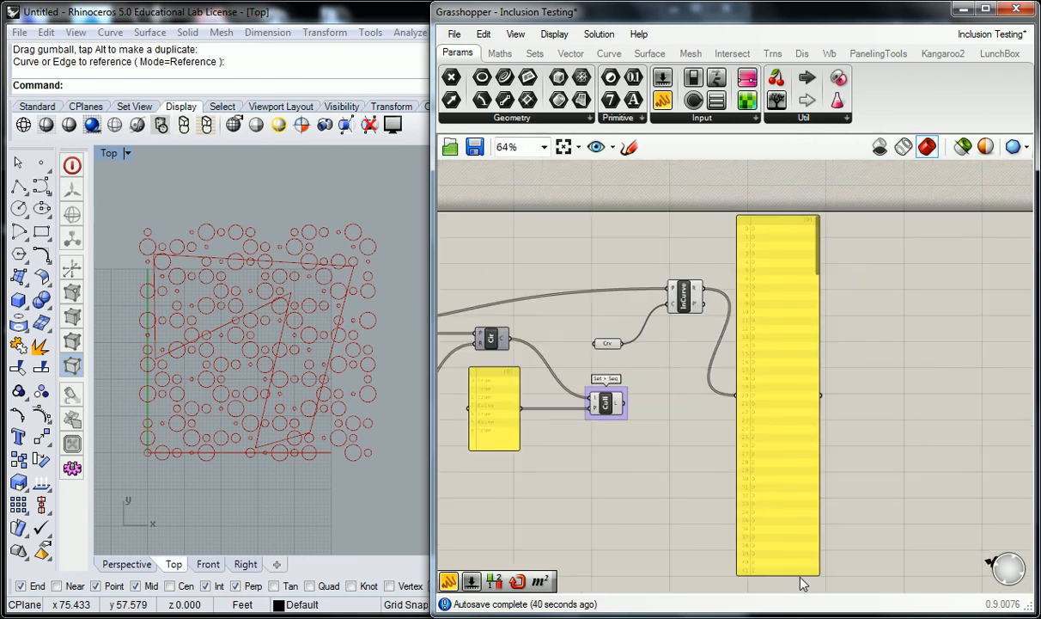
{"action": "left_click_drag", "start_coordinate": [796, 572], "coordinate": [792, 271]}
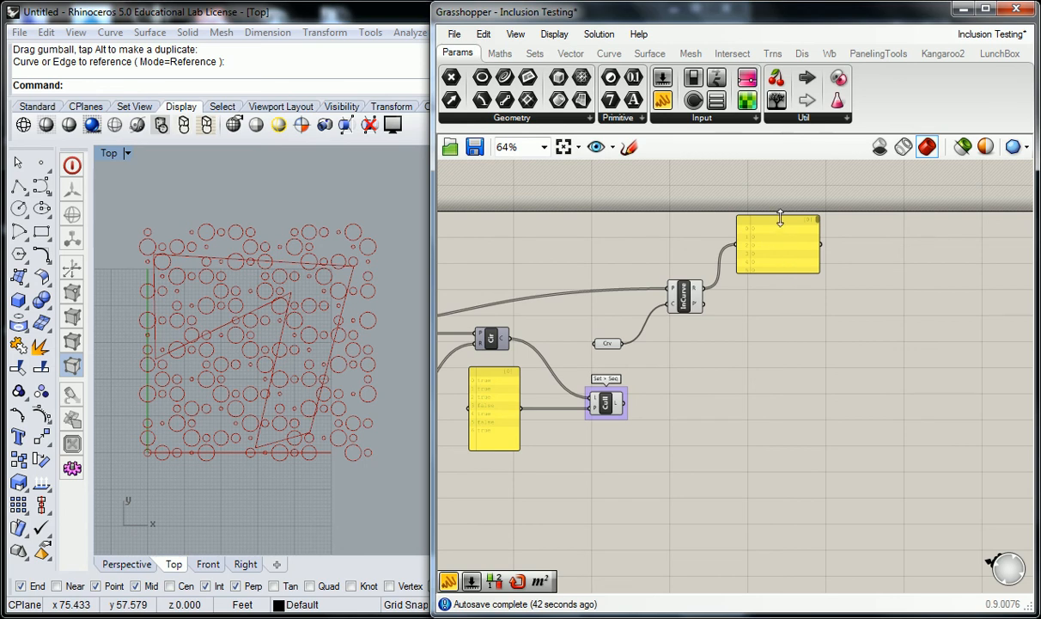
{"action": "mouse_move", "coordinate": [780, 215]}
{"action": "left_mouse_down"}
{"action": "mouse_move", "coordinate": [768, 207]}
{"action": "mouse_move", "coordinate": [784, 210]}
{"action": "left_mouse_up"}
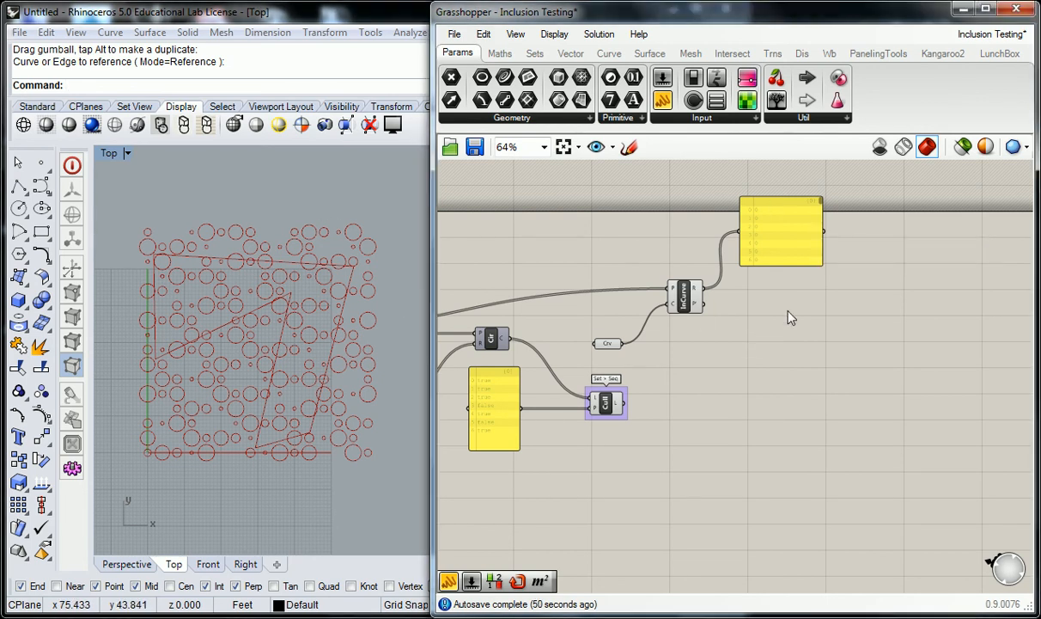
Step: Review the Sequence components in the Sets category, especially Cull Pattern, against the existing cull setup on the canvas
{"action": "right_click_drag", "start_coordinate": [761, 330], "coordinate": [697, 328]}
{"action": "right_click_drag", "start_coordinate": [590, 241], "coordinate": [611, 230]}
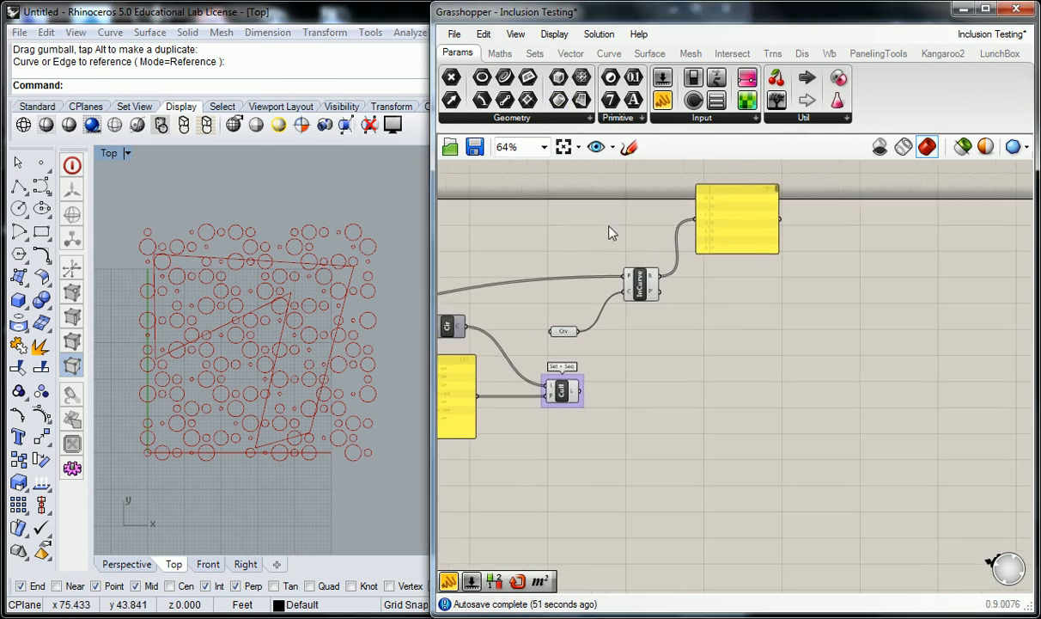
{"action": "left_click", "coordinate": [501, 53]}
{"action": "left_click", "coordinate": [533, 53]}
{"action": "left_click", "coordinate": [456, 52]}
{"action": "left_click", "coordinate": [535, 54]}
{"action": "left_click", "coordinate": [611, 118]}
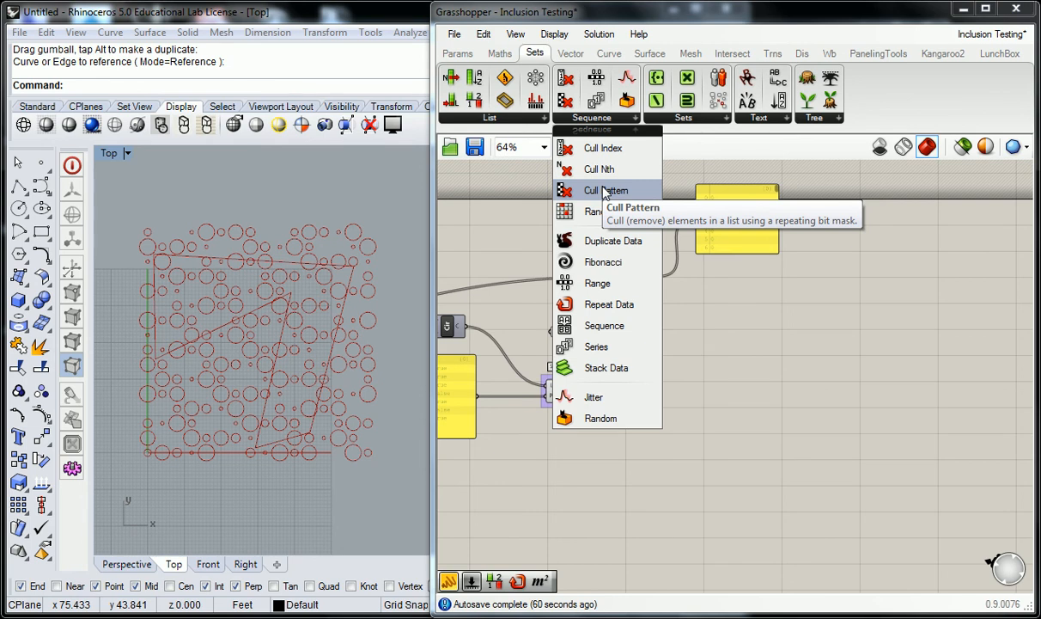
{"action": "left_click", "coordinate": [734, 307]}
{"action": "right_click_drag", "start_coordinate": [629, 309], "coordinate": [800, 324]}
{"action": "left_click_drag", "start_coordinate": [732, 352], "coordinate": [752, 343]}
{"action": "left_click", "coordinate": [713, 251]}
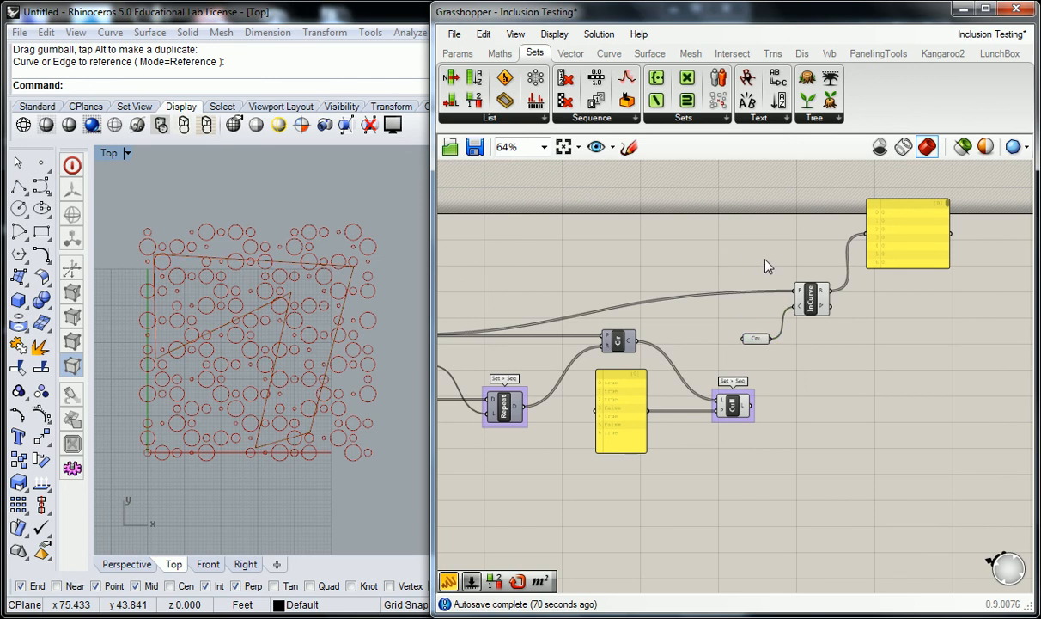
{"action": "right_click_drag", "start_coordinate": [852, 292], "coordinate": [762, 303]}
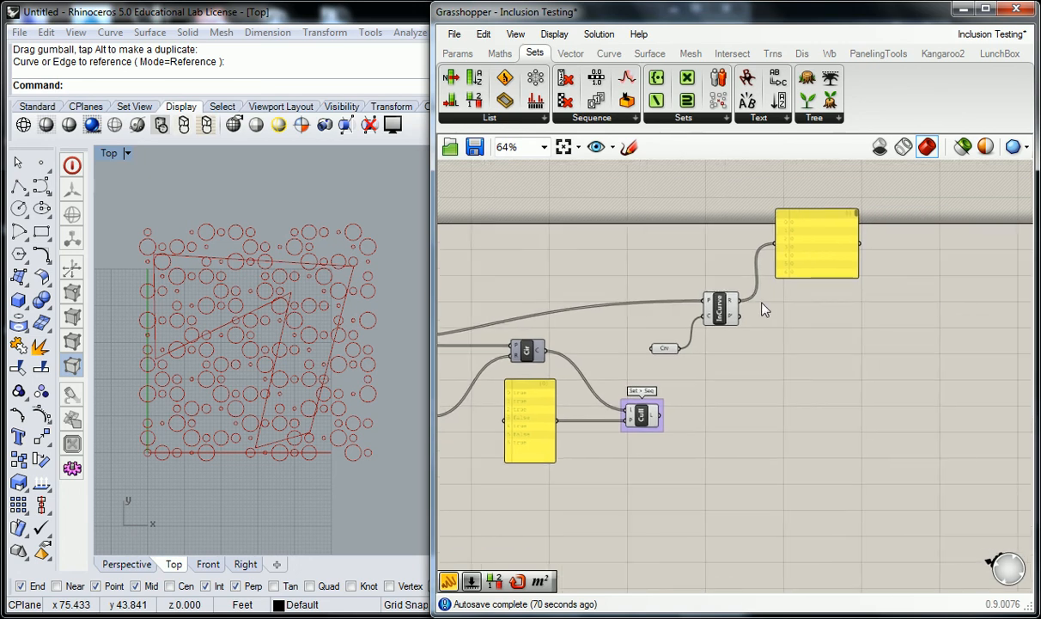
{"action": "scroll", "coordinate": [827, 286], "scroll_direction": "up", "scroll_amount": 2}
{"action": "left_click", "coordinate": [611, 119]}
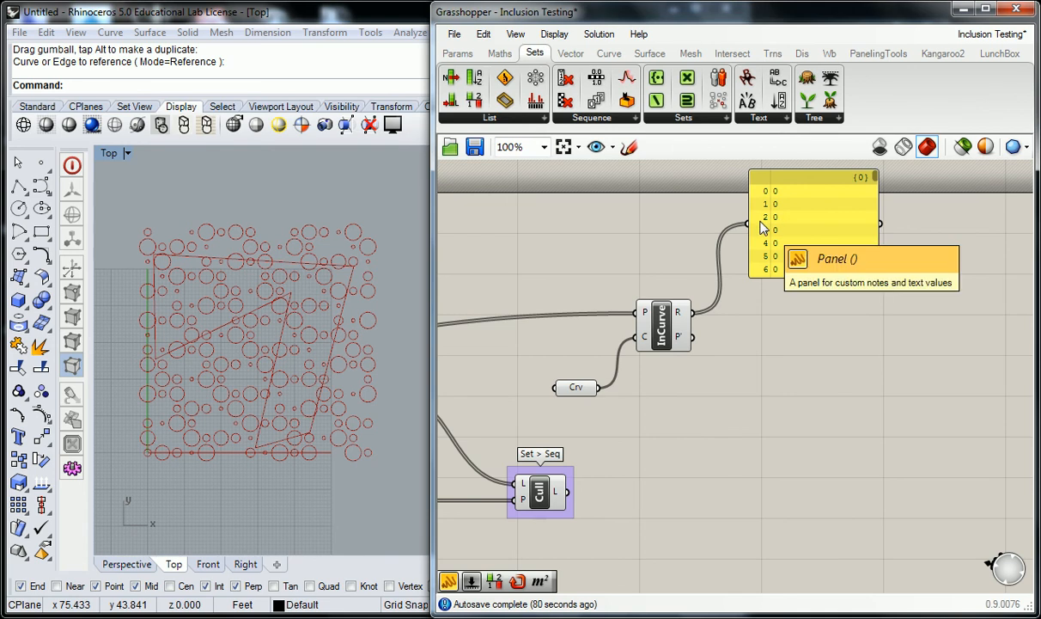
Step: Lengthen the relationship panel downward to show rows 0 to 31 and select it
{"action": "right_click_drag", "start_coordinate": [685, 268], "coordinate": [787, 250]}
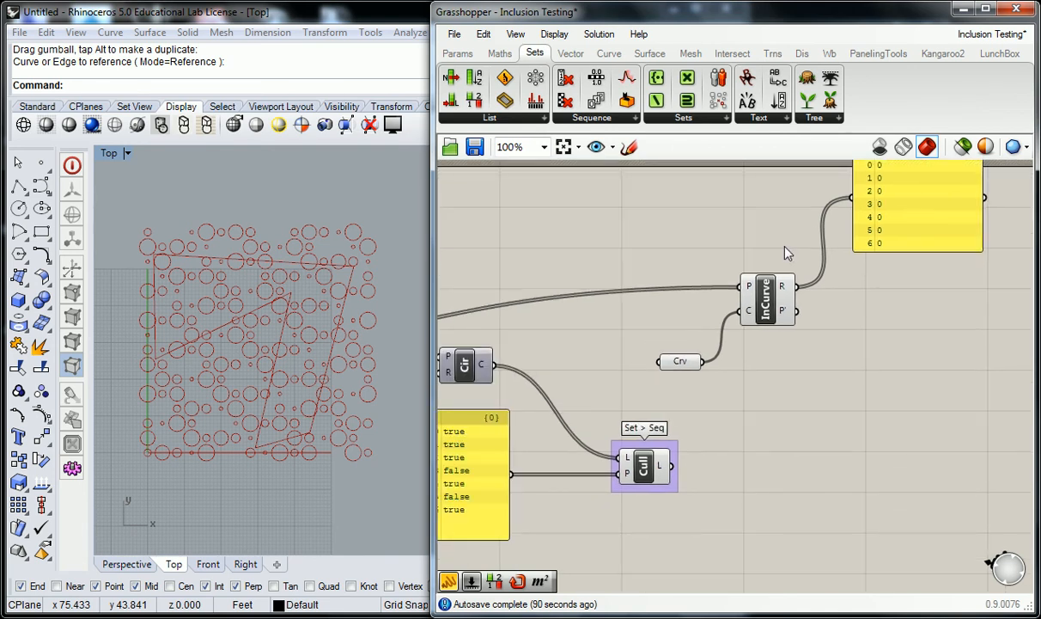
{"action": "right_click_drag", "start_coordinate": [291, 309], "coordinate": [293, 297]}
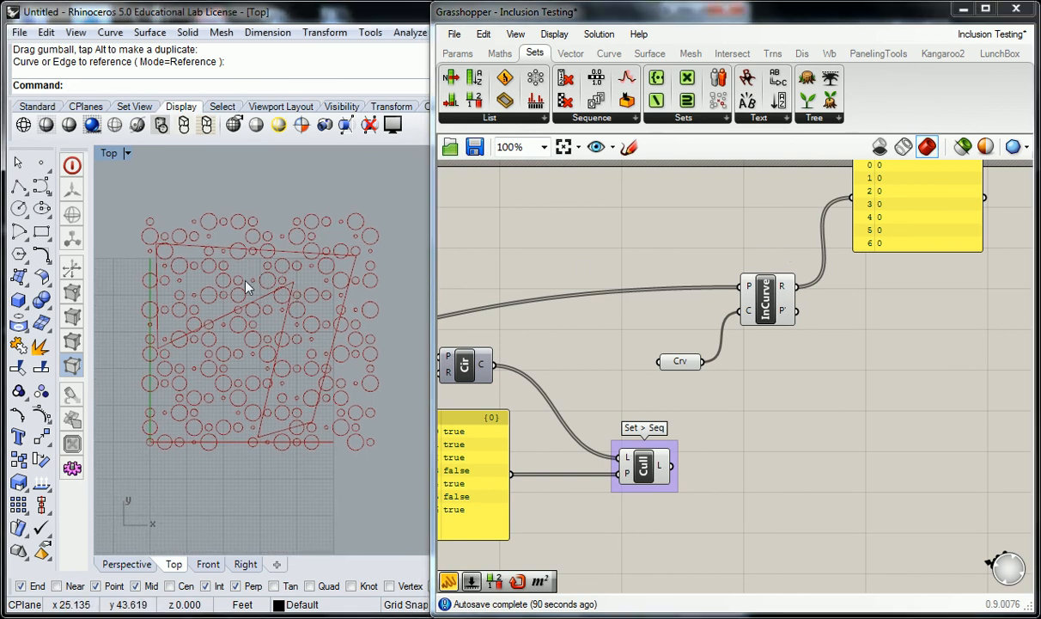
{"action": "right_click_drag", "start_coordinate": [237, 293], "coordinate": [229, 281]}
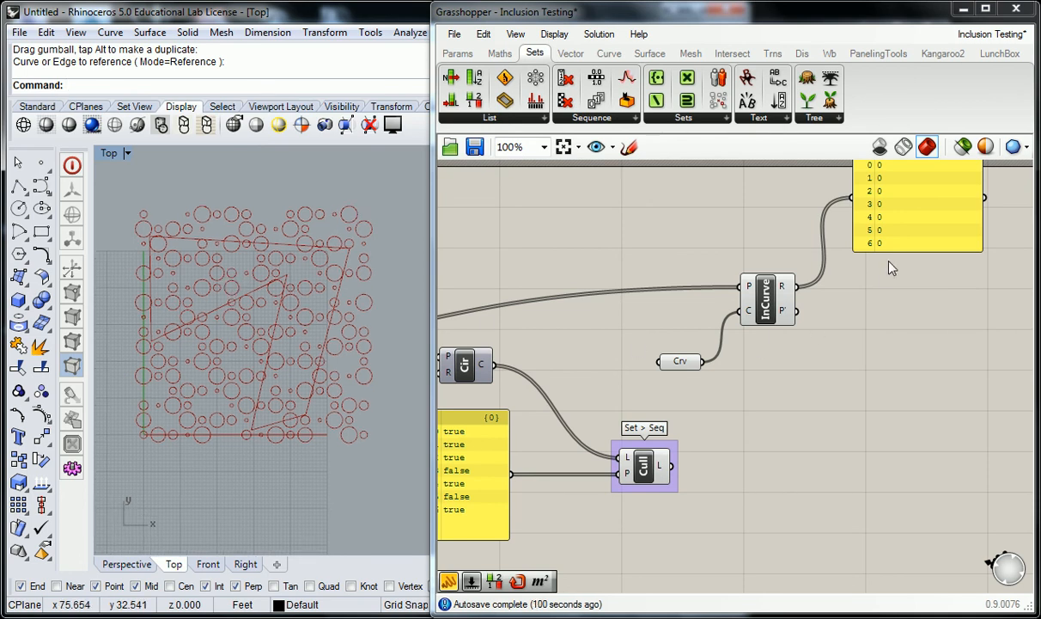
{"action": "left_click_drag", "start_coordinate": [912, 251], "coordinate": [916, 571]}
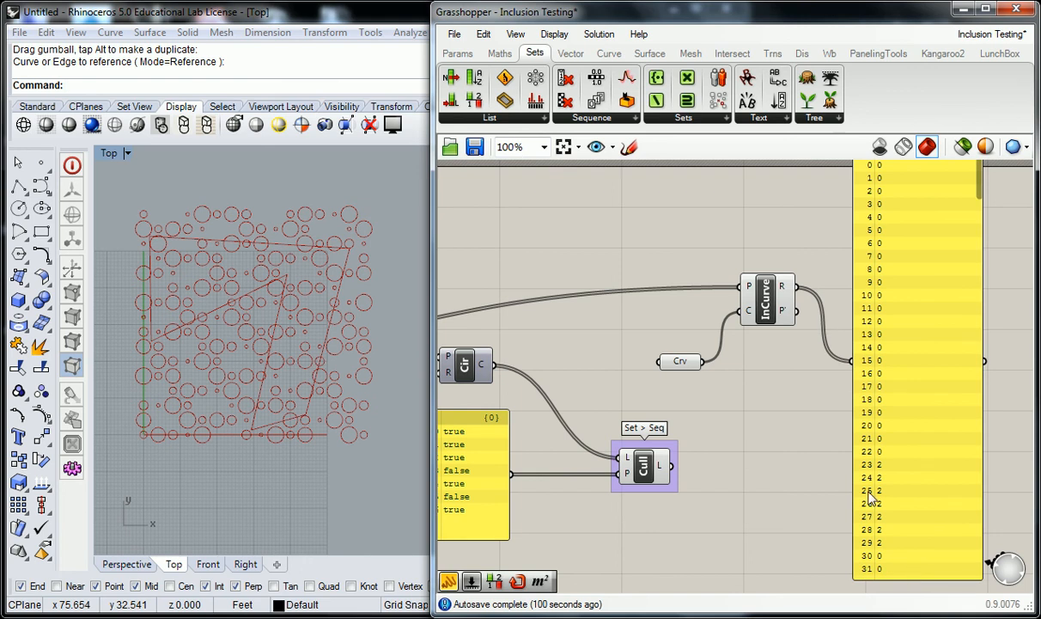
{"action": "scroll", "coordinate": [909, 391], "scroll_direction": "down", "scroll_amount": 2}
{"action": "scroll", "coordinate": [844, 391], "scroll_direction": "up", "scroll_amount": 1}
{"action": "right_click_drag", "start_coordinate": [781, 390], "coordinate": [803, 402]}
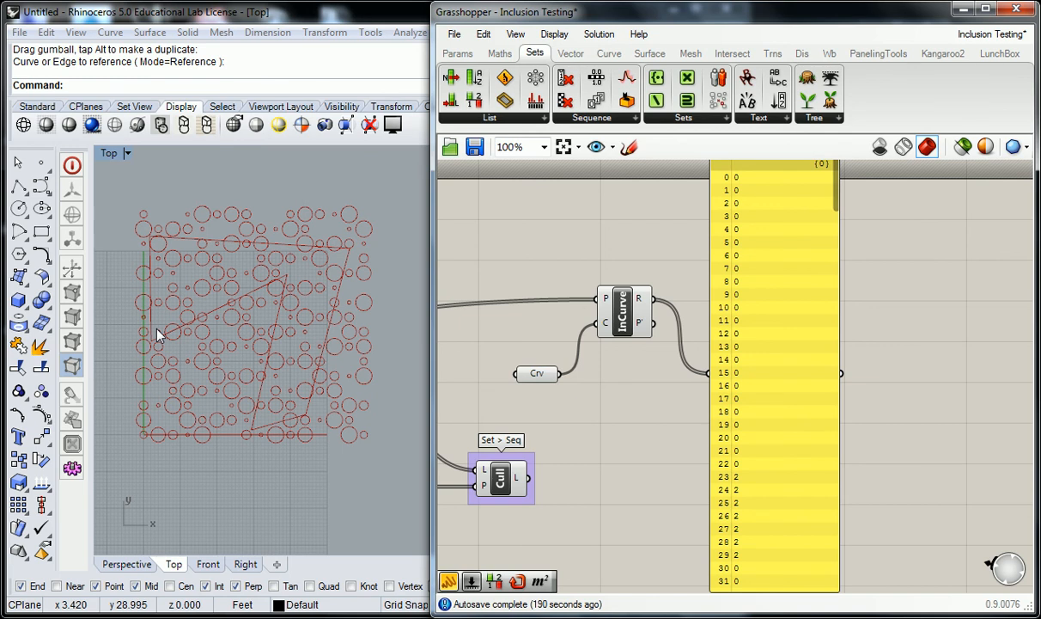
{"action": "left_click", "coordinate": [788, 310]}
{"action": "scroll", "coordinate": [797, 311], "scroll_direction": "down", "scroll_amount": 2}
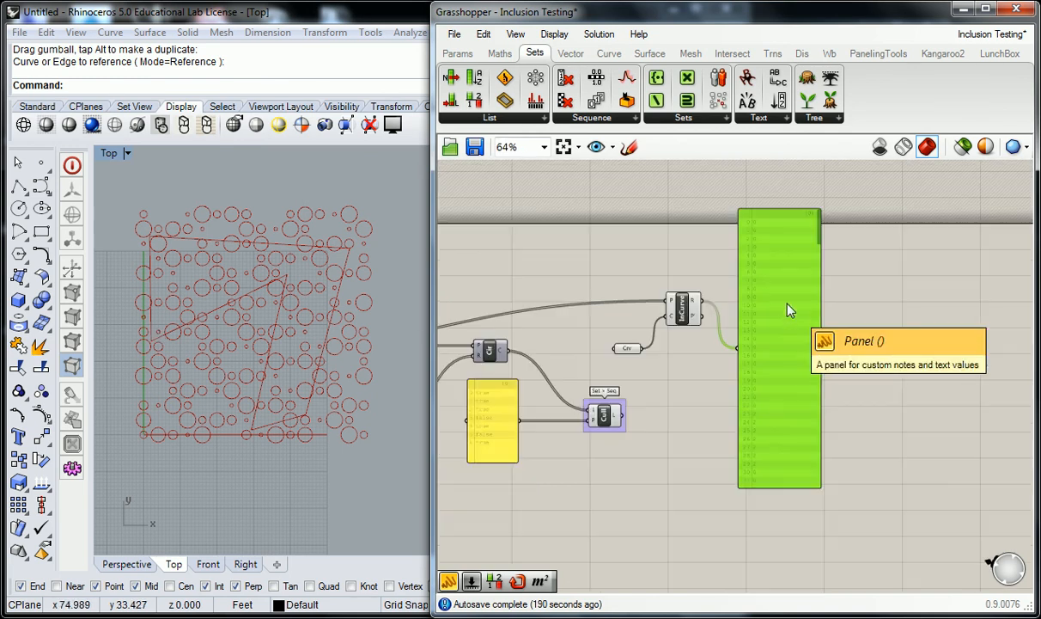
{"action": "scroll", "coordinate": [658, 293], "scroll_direction": "up", "scroll_amount": 2}
{"action": "right_click_drag", "start_coordinate": [658, 293], "coordinate": [702, 311]}
{"action": "scroll", "coordinate": [746, 303], "scroll_direction": "down", "scroll_amount": 1}
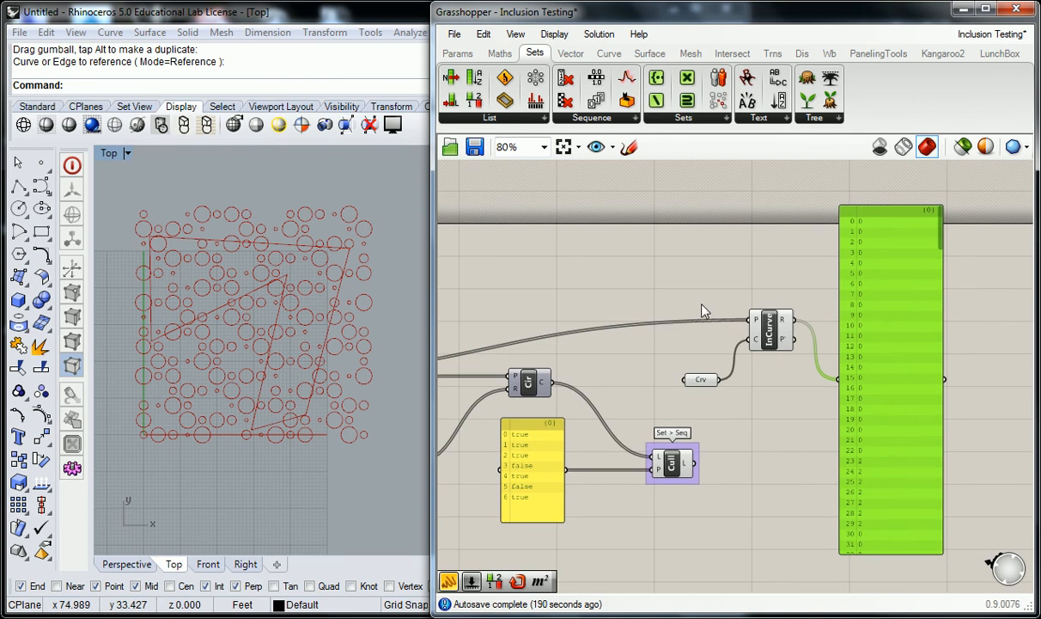